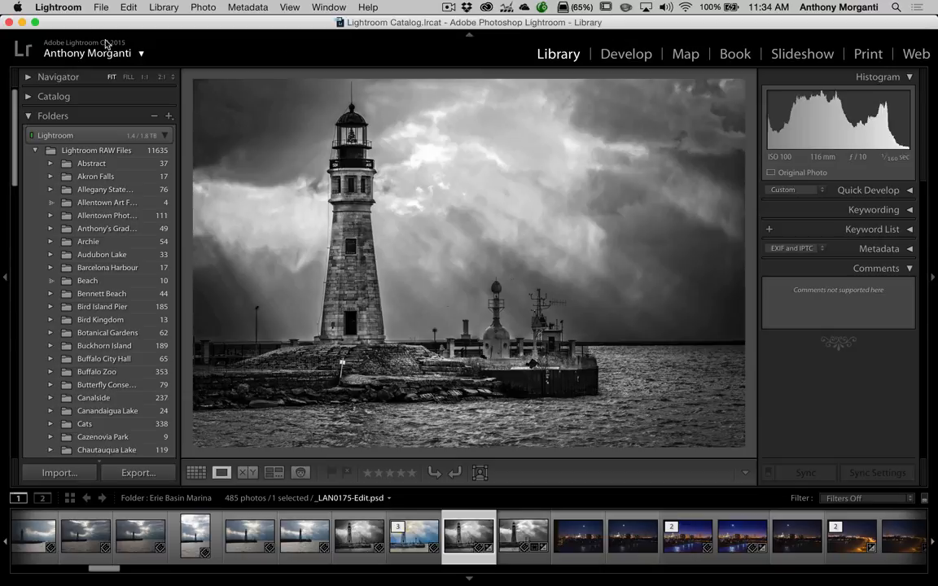
# Step: Start a photo and video import and choose the DCIM/102_FUJI folder on the XT-1 card as the source
pyautogui.click(100, 8)
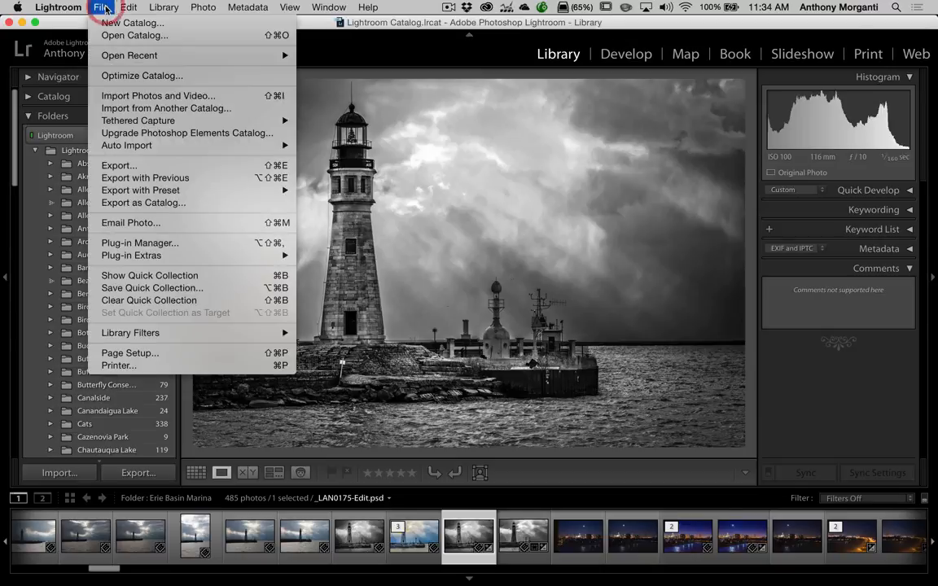
pyautogui.click(150, 96)
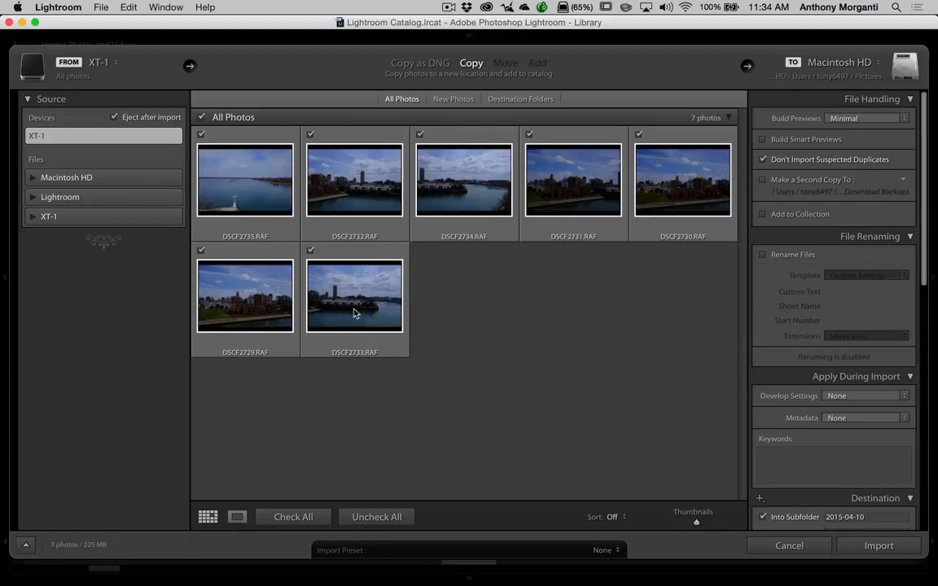
pyautogui.moveTo(525, 209)
pyautogui.click(33, 216)
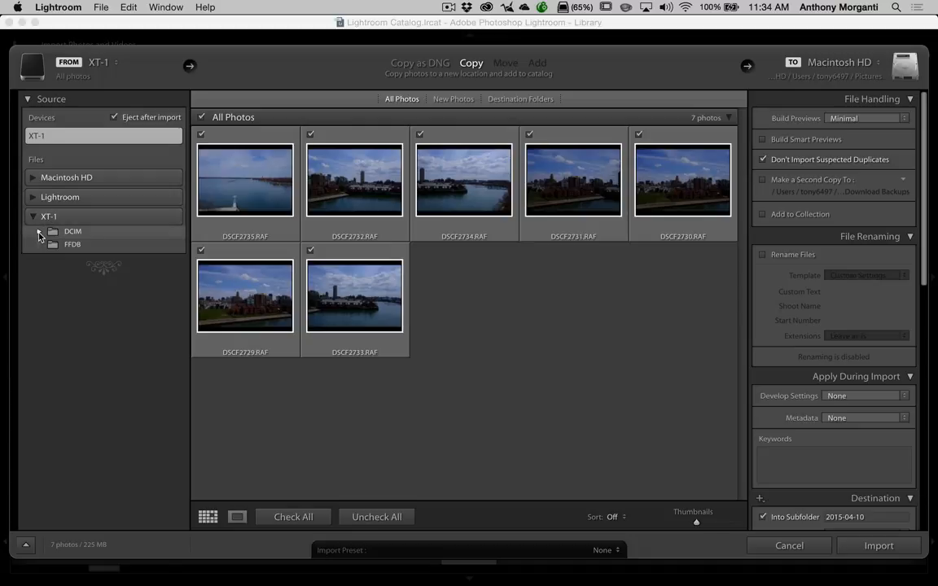
pyautogui.click(38, 233)
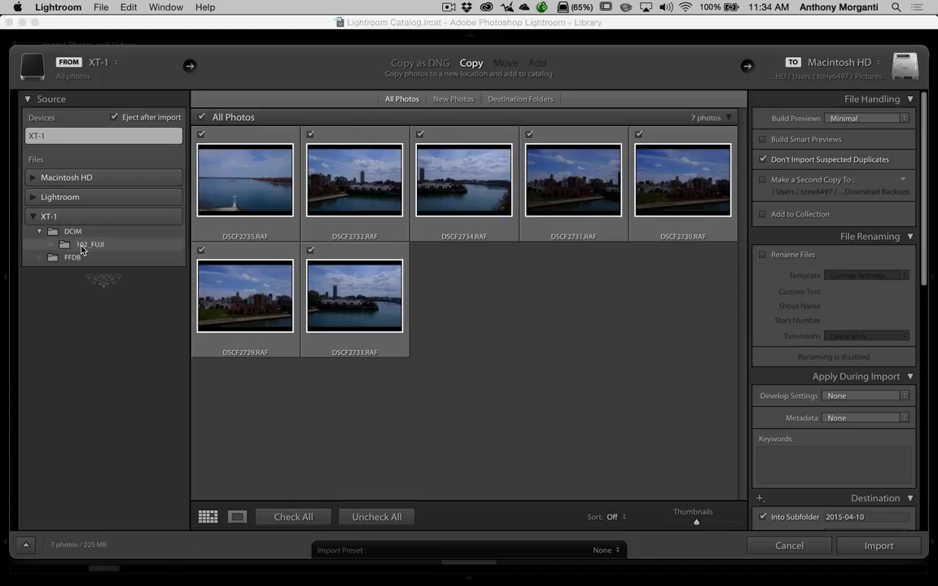
pyautogui.click(90, 246)
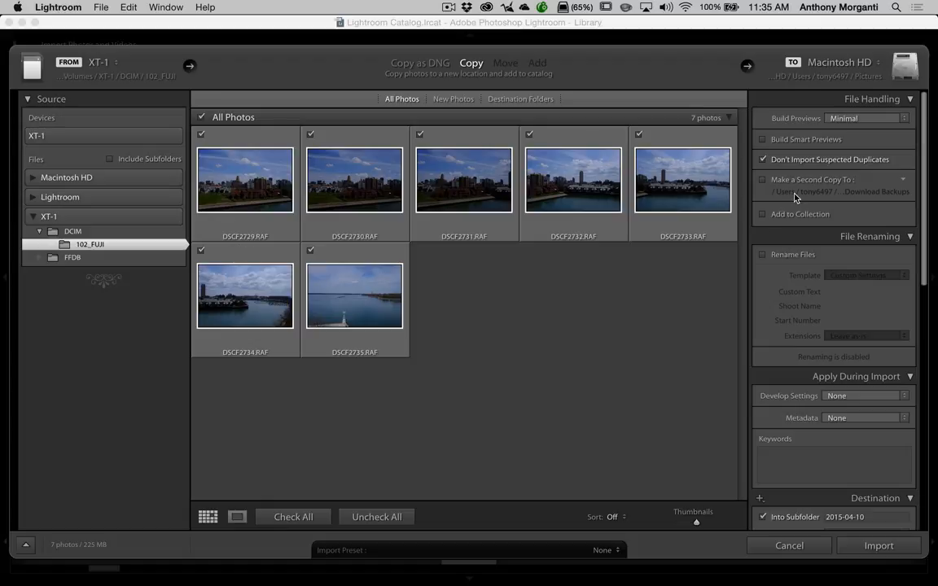
# Step: Leave the import metadata preset at None and enter the keywords cityscape, Buffalo for the imported photos
pyautogui.scroll(-1, 795, 196)
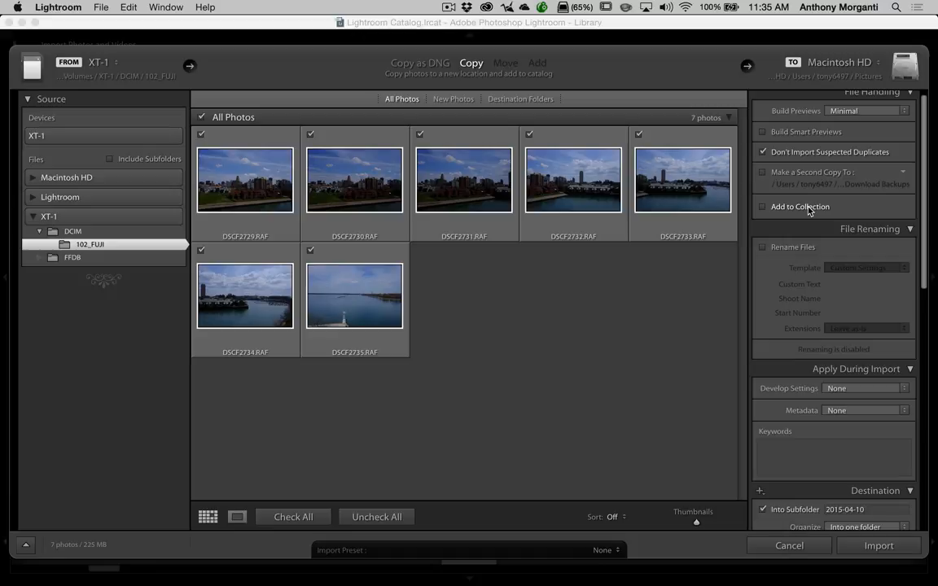
pyautogui.scroll(-6, 808, 210)
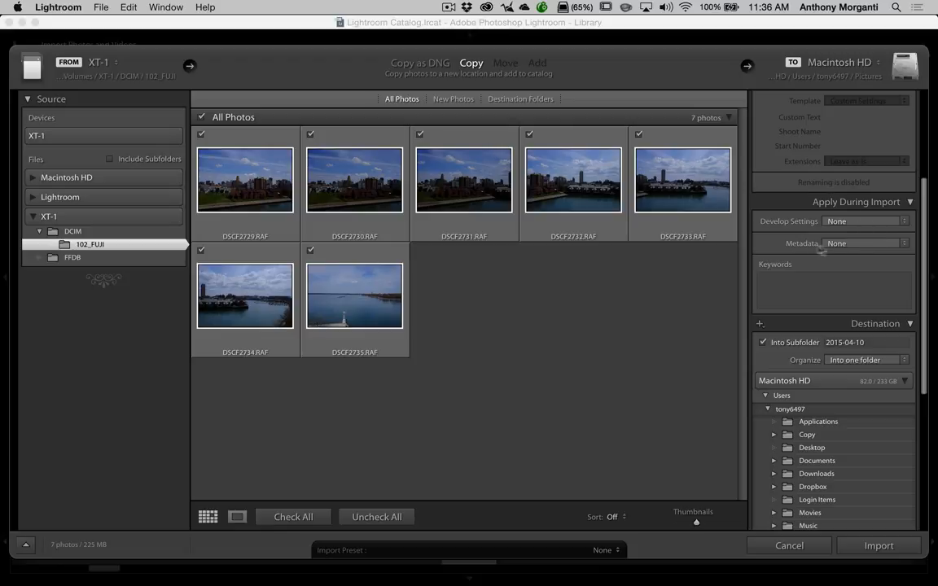
pyautogui.click(851, 244)
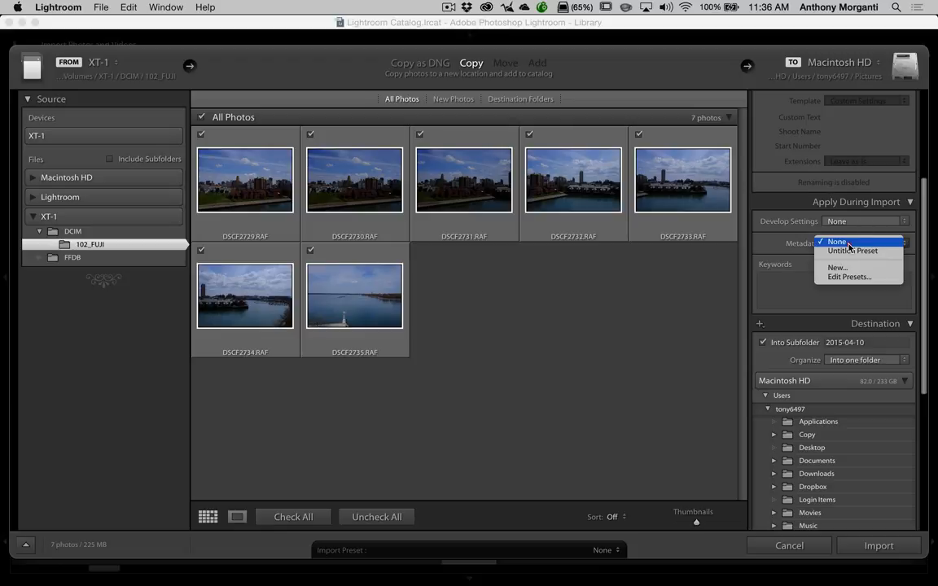
pyautogui.click(892, 242)
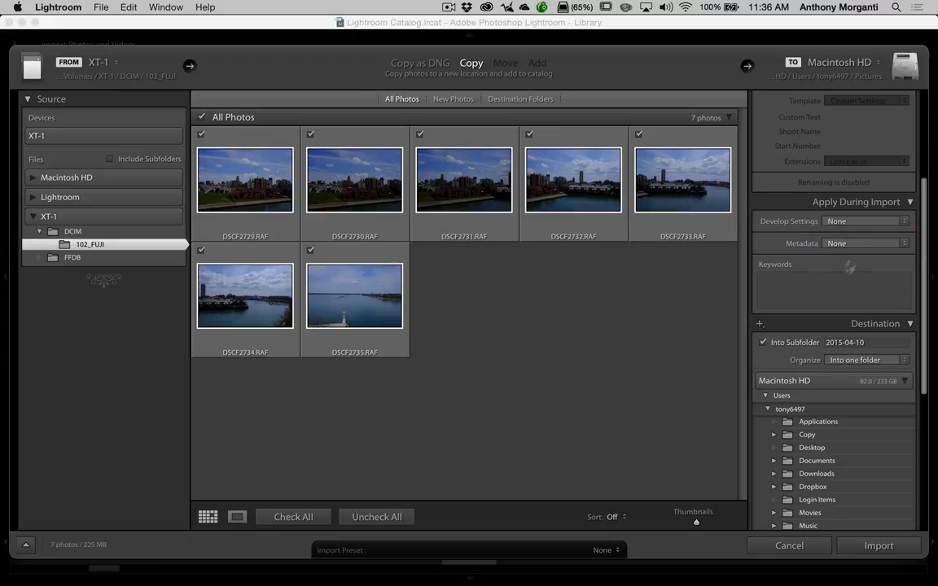
pyautogui.click(793, 284)
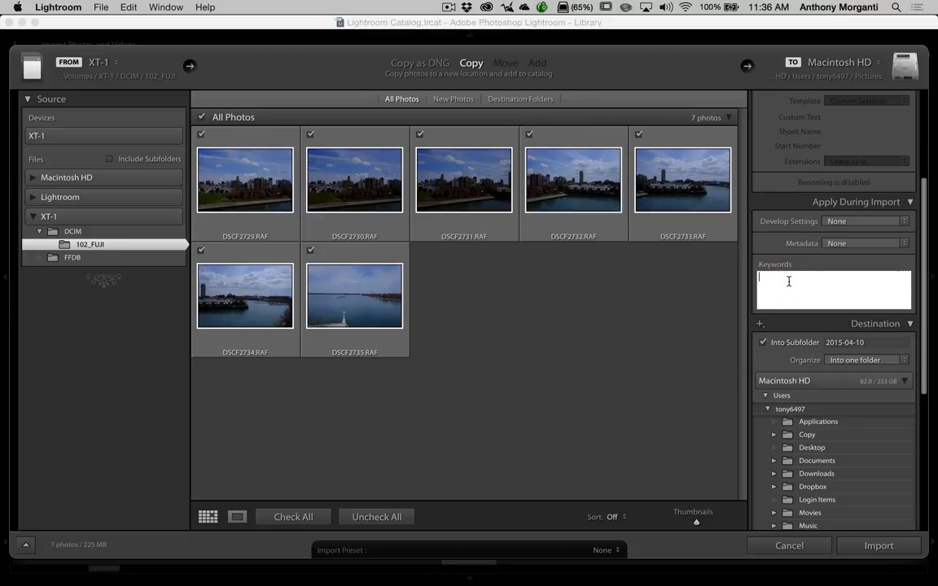
pyautogui.write('Cityscape')
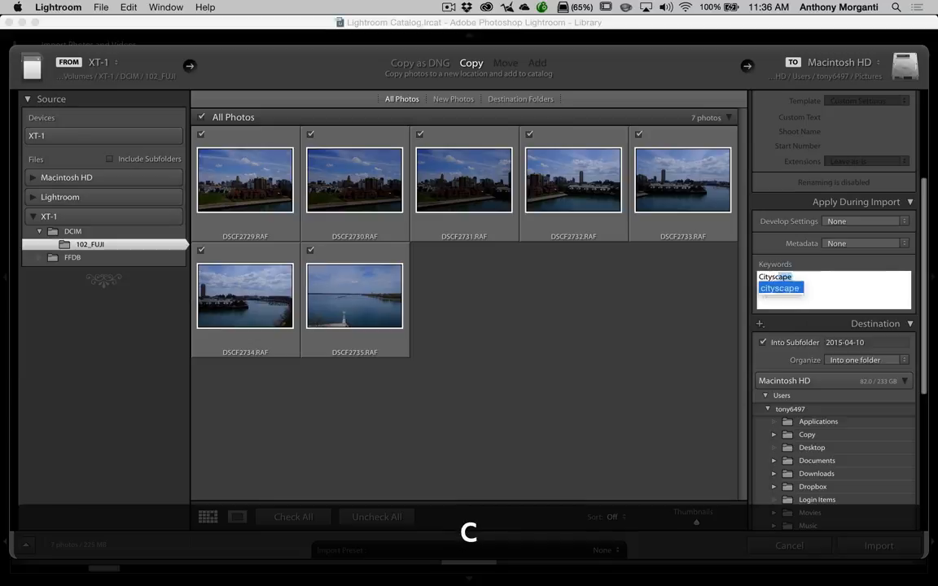
pyautogui.write(', ')
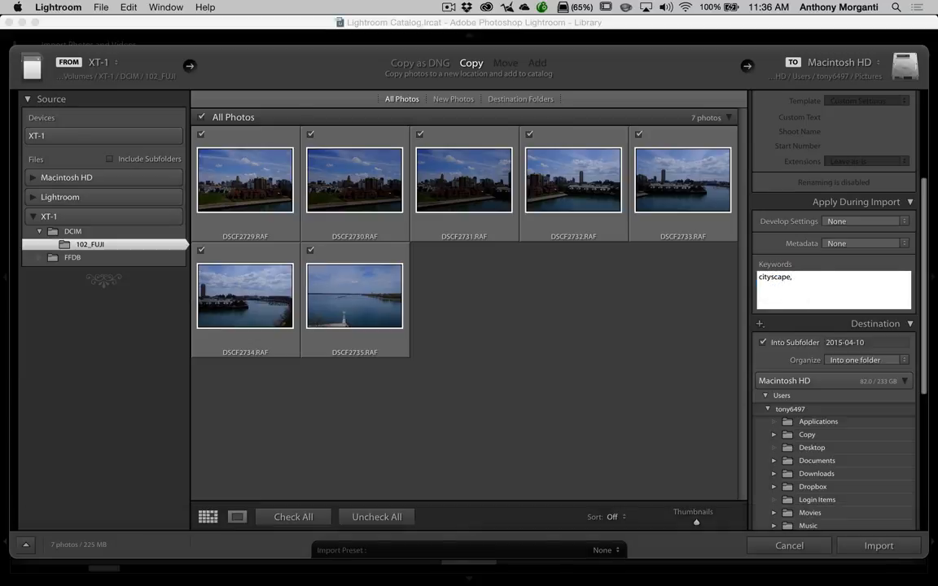
pyautogui.write('buffalo')
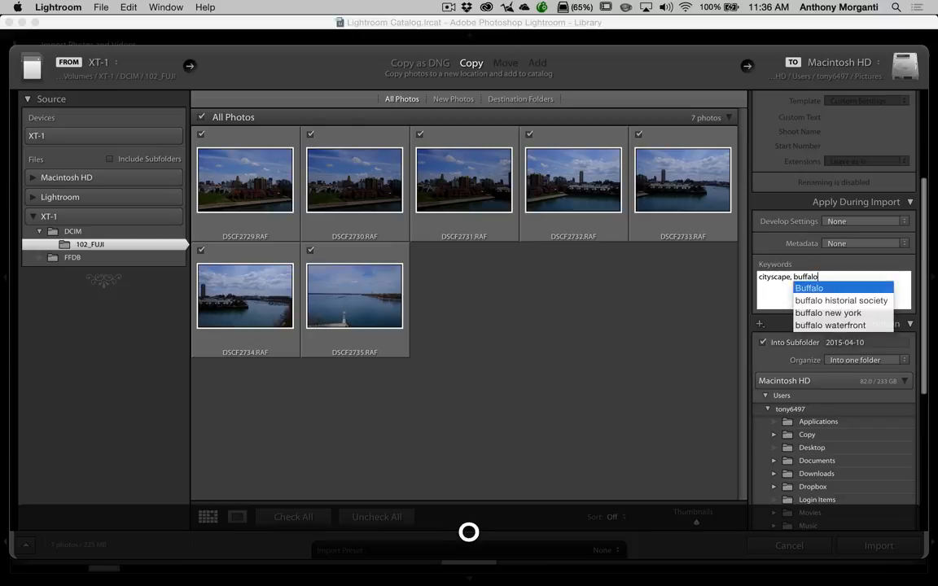
pyautogui.press('Return')
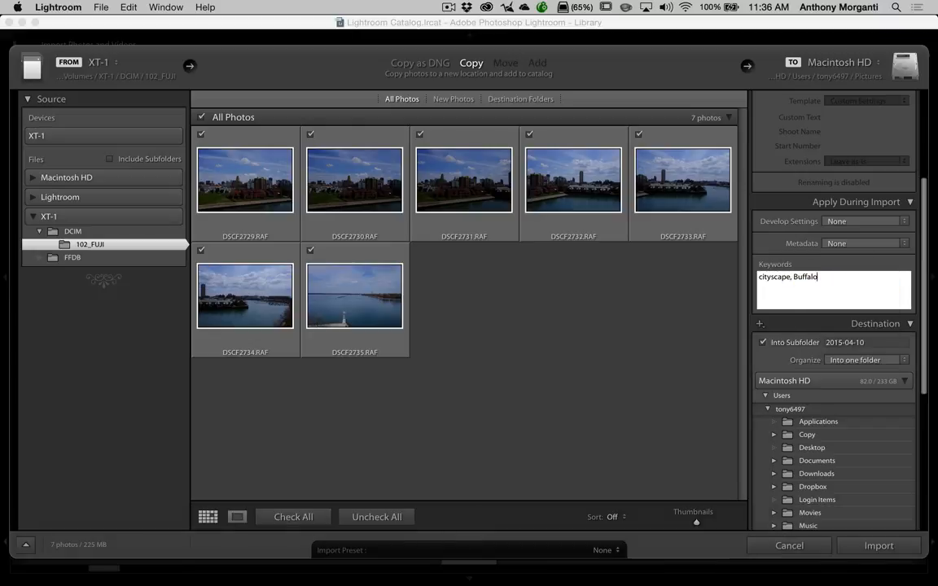
pyautogui.press('Return')
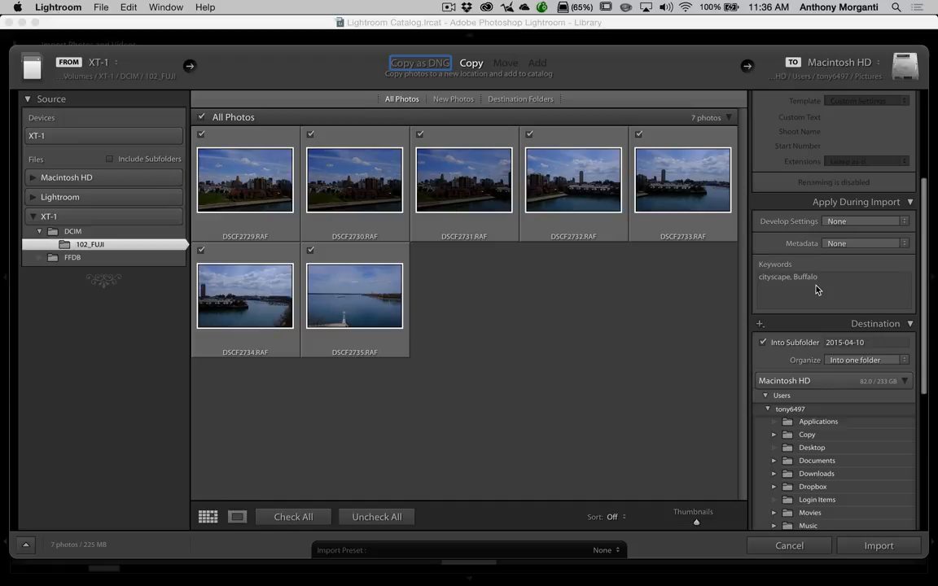
# Step: Examine the import destination settings and the folder trees of the available drives
pyautogui.scroll(-2, 817, 290)
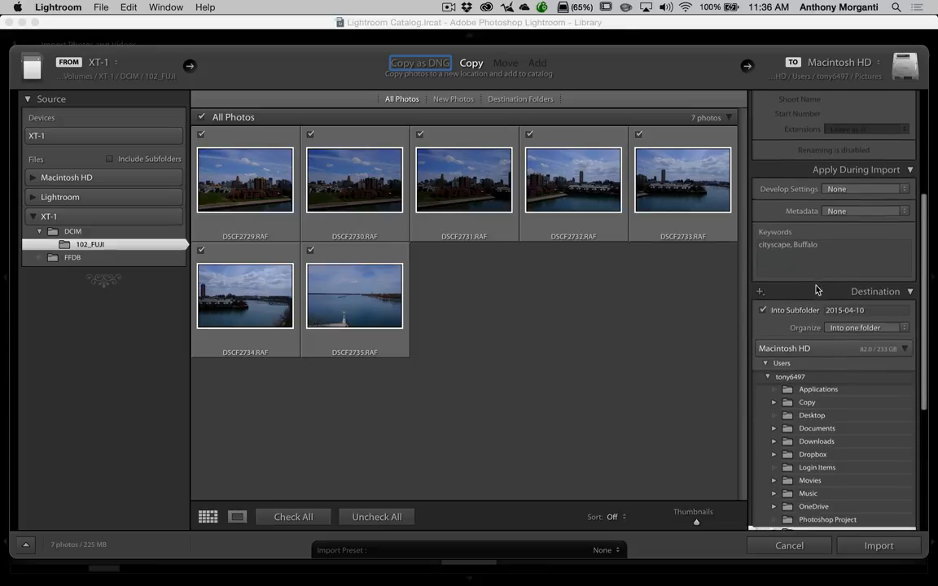
pyautogui.scroll(-5, 824, 253)
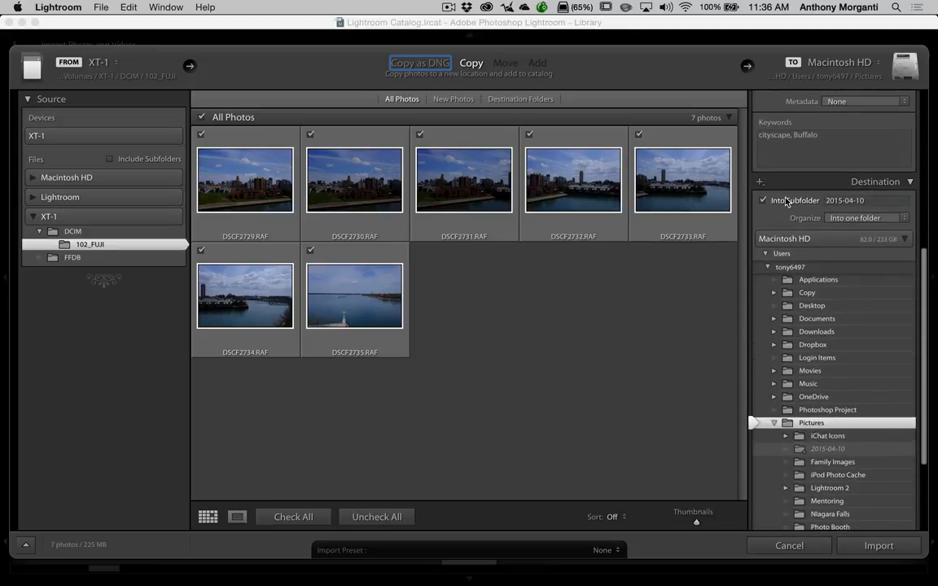
pyautogui.scroll(-1, 794, 213)
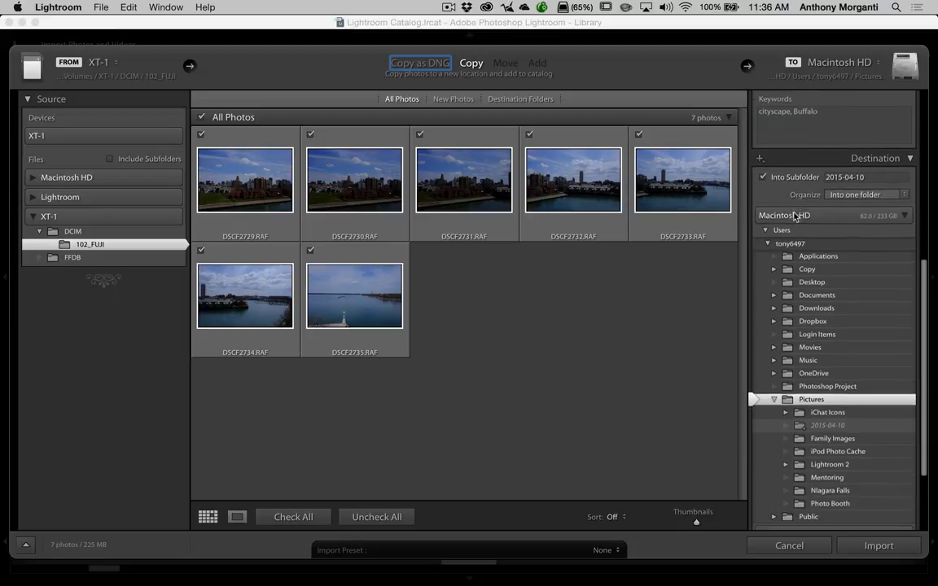
pyautogui.scroll(-1, 828, 342)
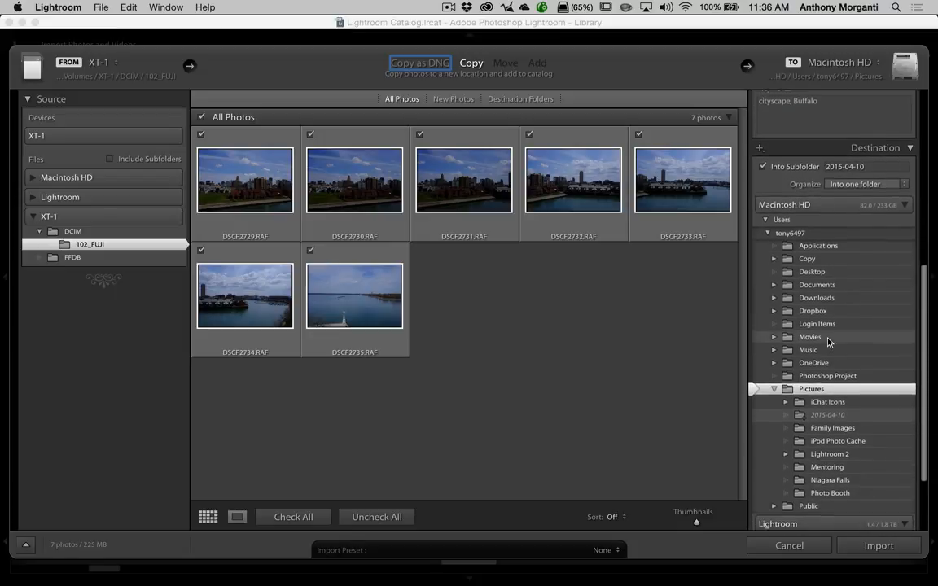
pyautogui.scroll(2, 829, 342)
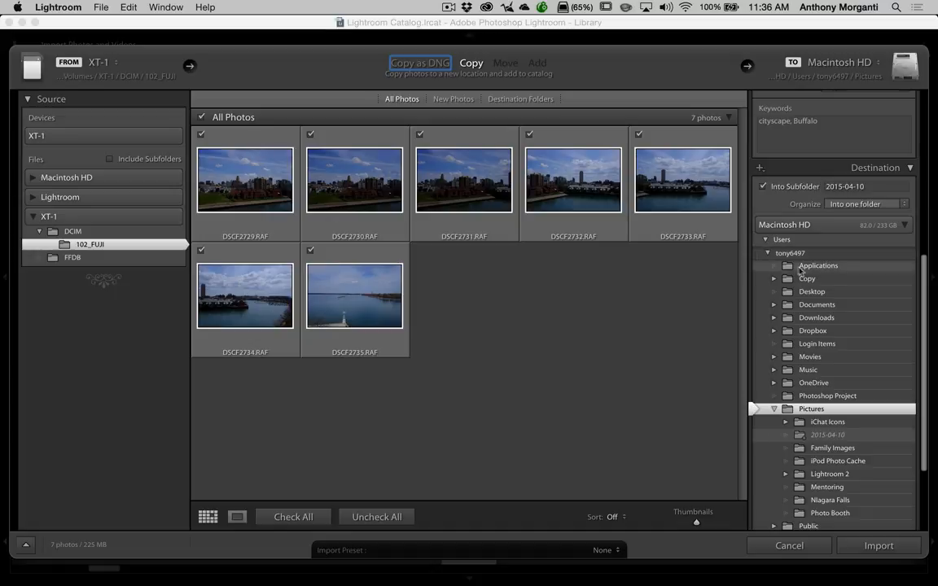
pyautogui.scroll(1, 800, 271)
pyautogui.scroll(-5, 822, 309)
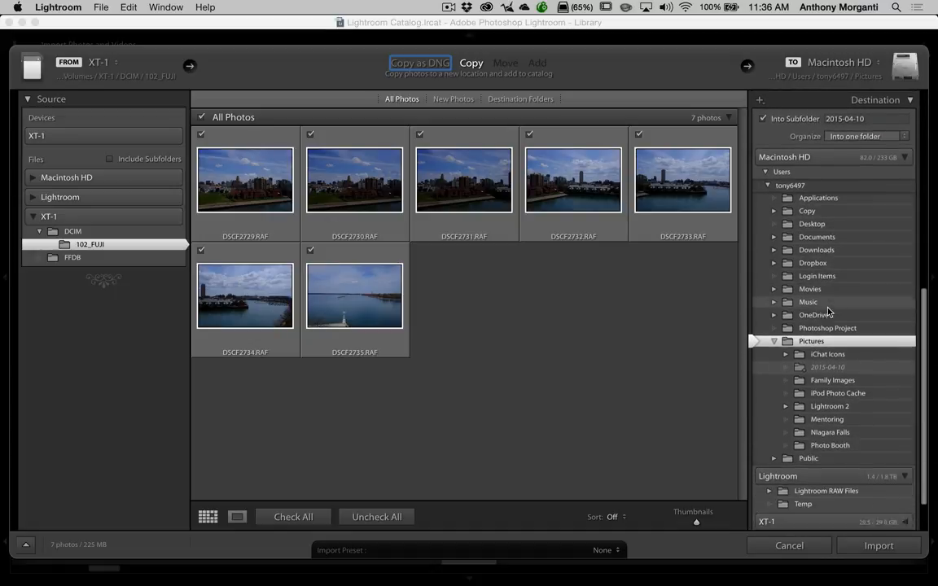
pyautogui.scroll(-4, 828, 312)
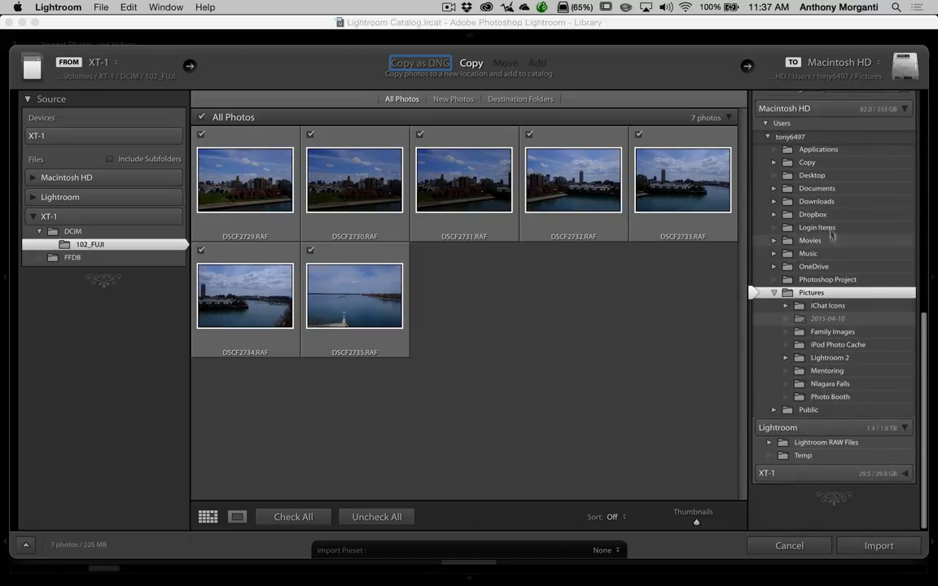
pyautogui.scroll(4, 796, 215)
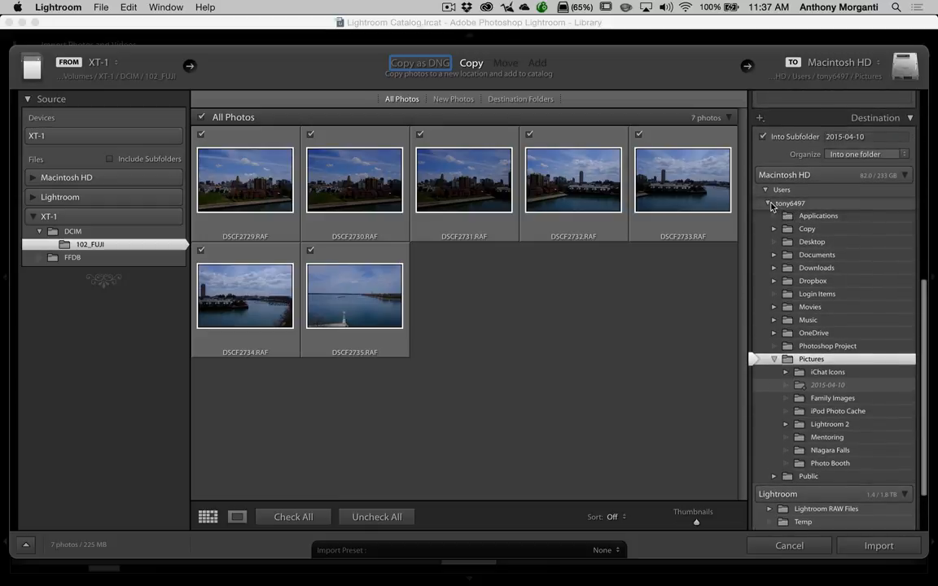
# Step: Set the import destination to the Lightroom RAW Files folder on the Lightroom drive and look through its subfolders
pyautogui.click(773, 204)
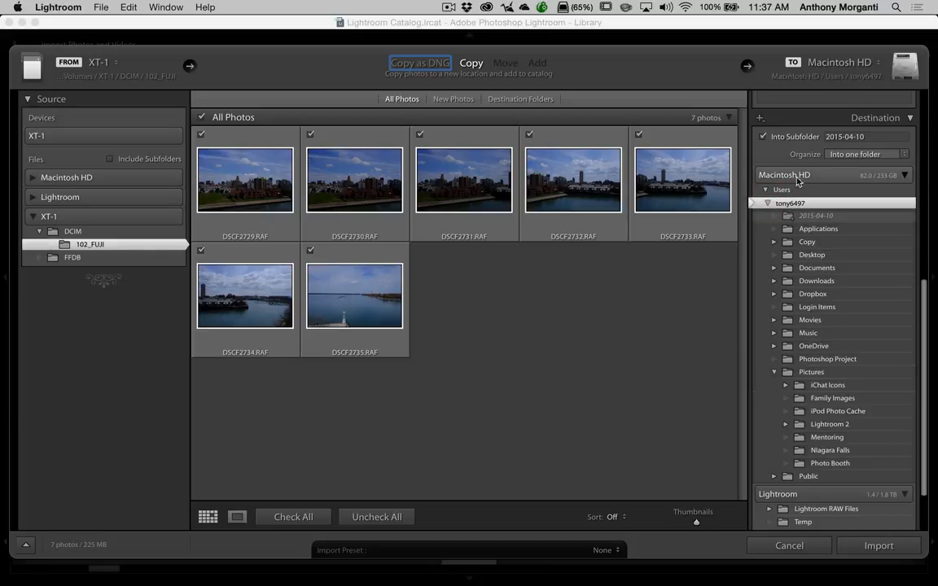
pyautogui.scroll(-1, 779, 242)
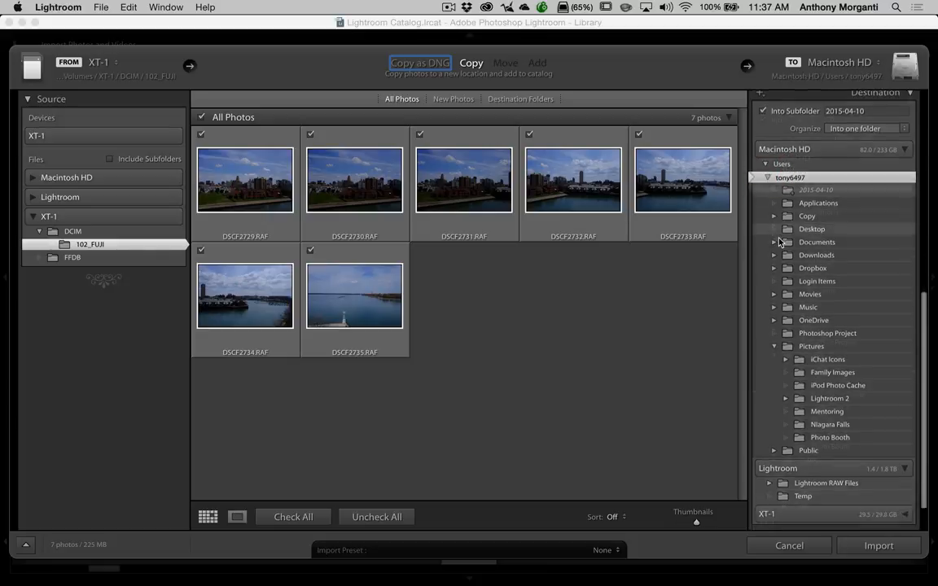
pyautogui.scroll(-2, 779, 242)
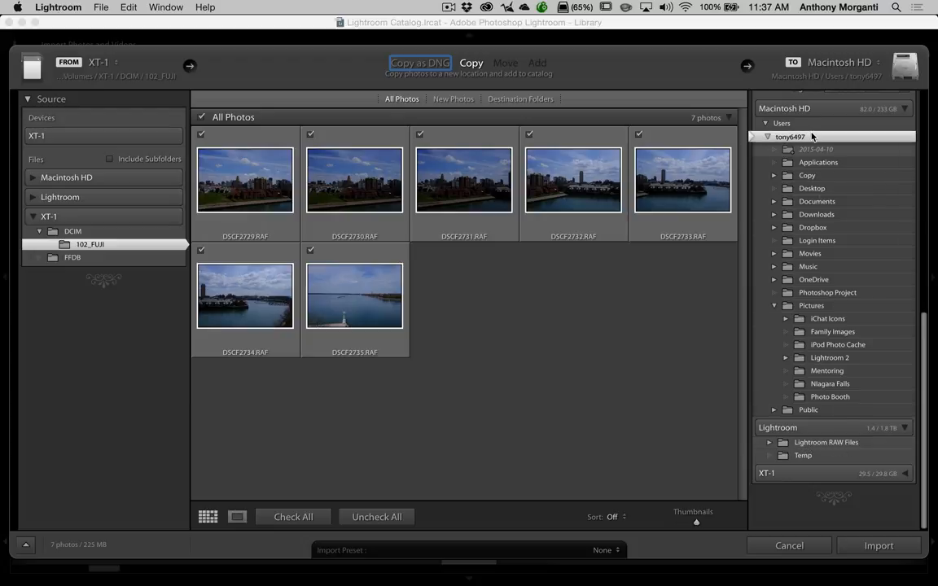
pyautogui.click(815, 442)
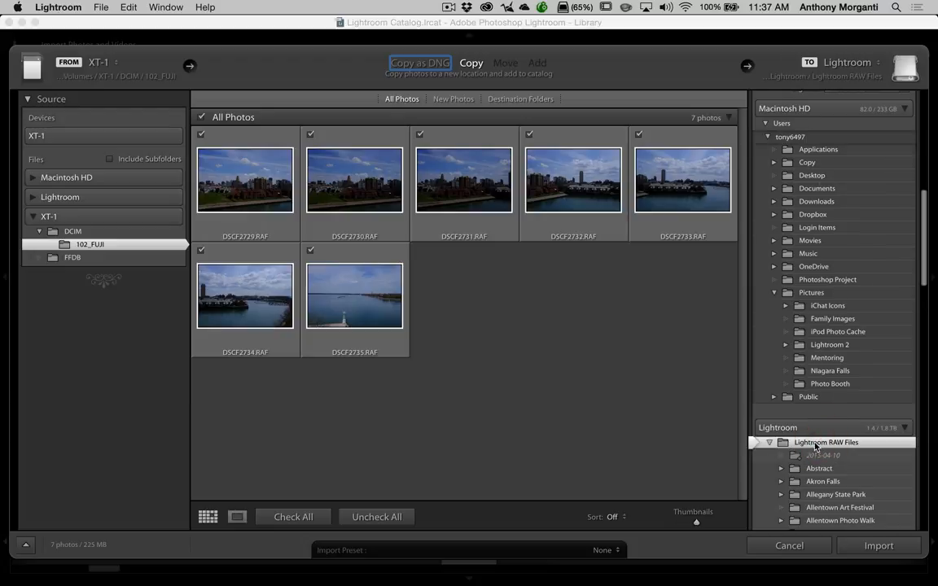
pyautogui.scroll(-5, 818, 390)
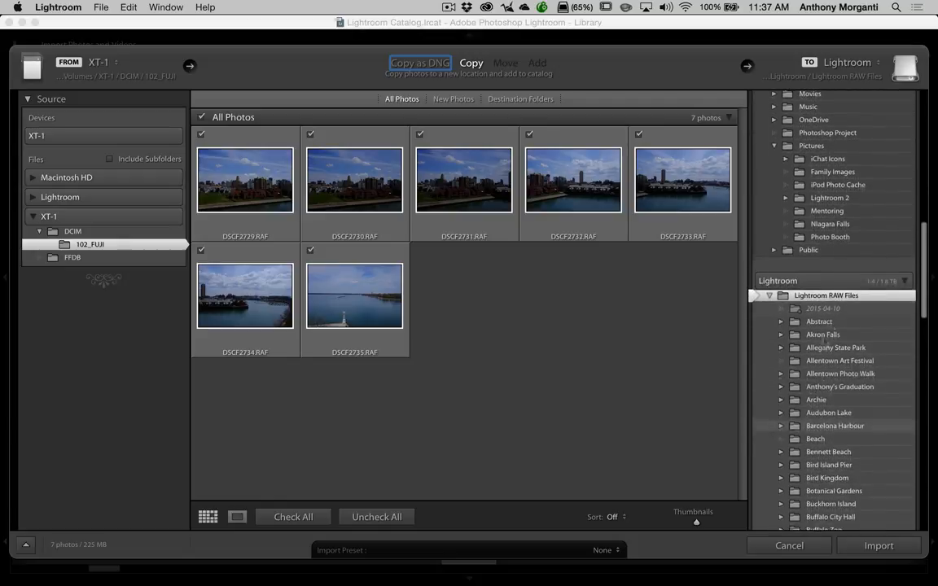
pyautogui.scroll(-4, 824, 390)
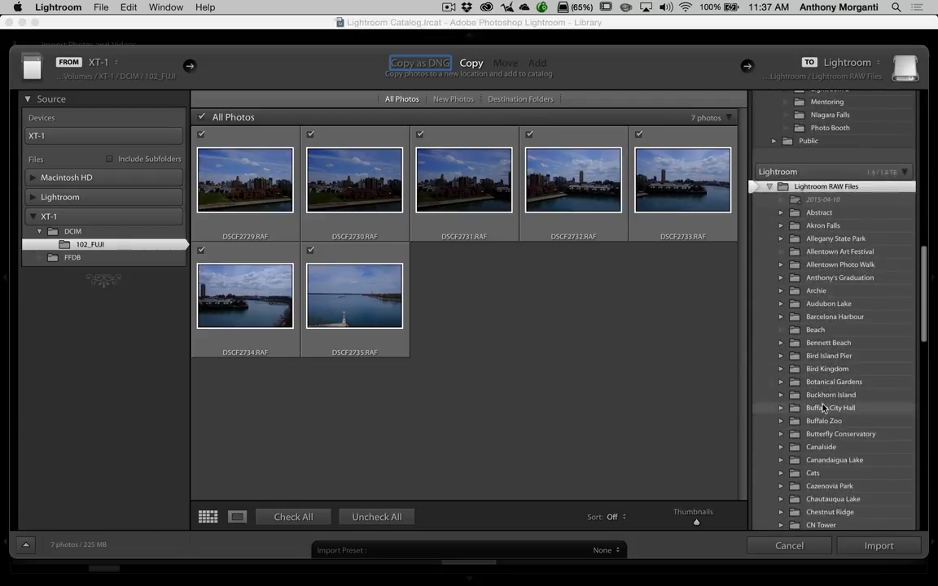
# Step: Name the destination subfolder Cityscapes and check its place among the folders inside Lightroom RAW Files
pyautogui.scroll(5, 822, 399)
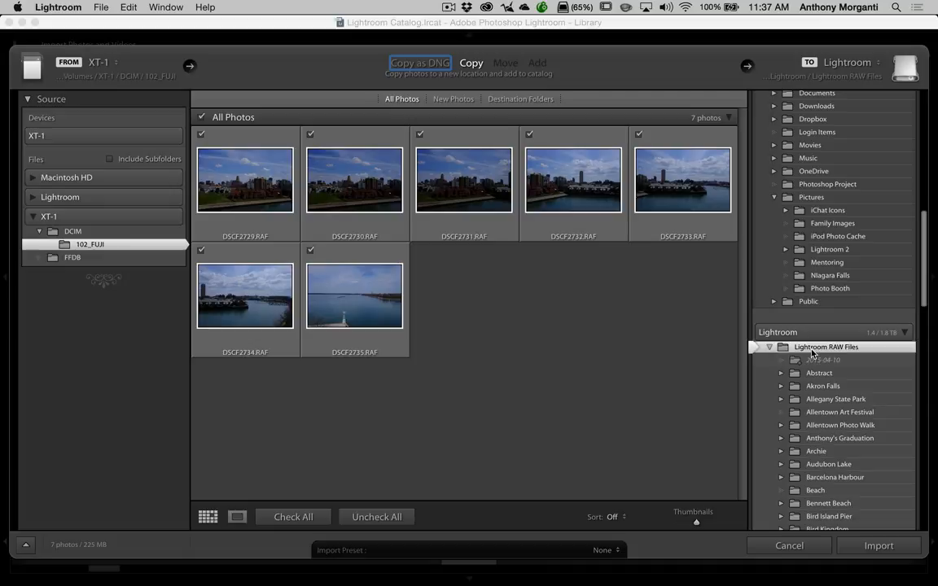
pyautogui.scroll(10, 817, 351)
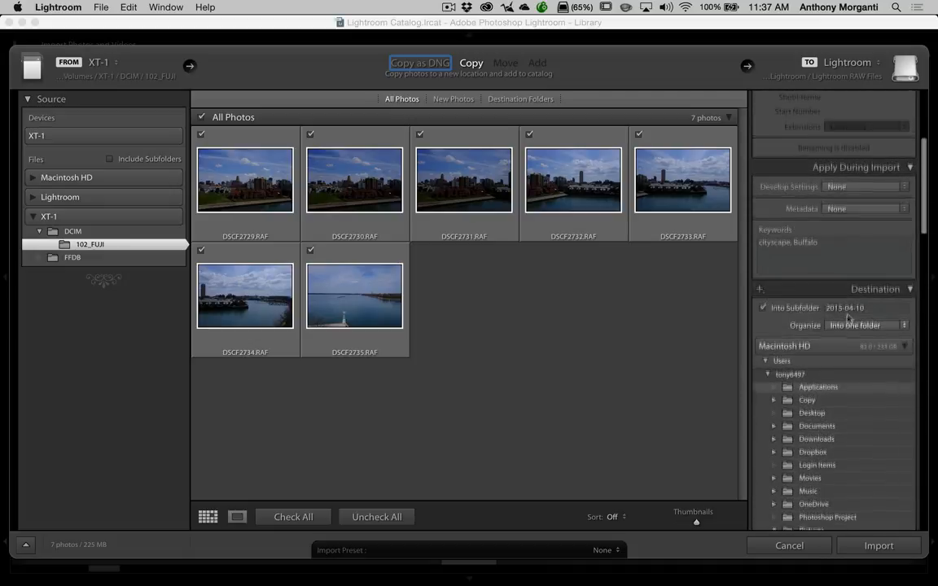
pyautogui.click(865, 316)
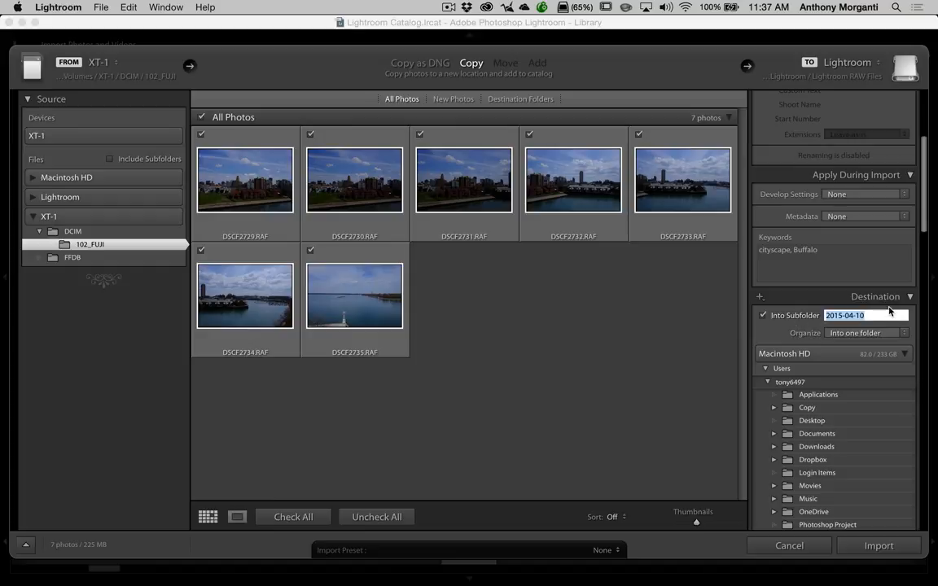
pyautogui.write('City')
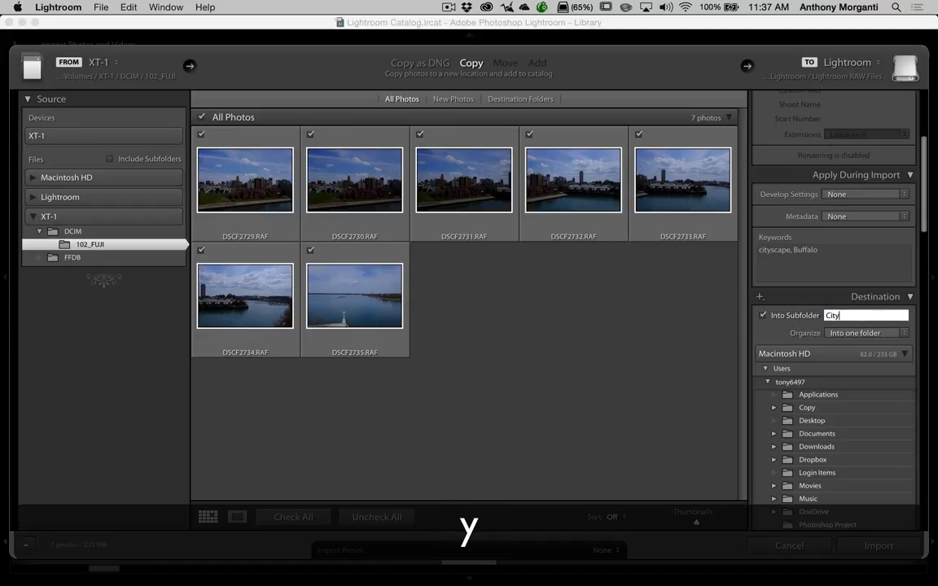
pyautogui.write('scapes')
pyautogui.scroll(-10, 884, 347)
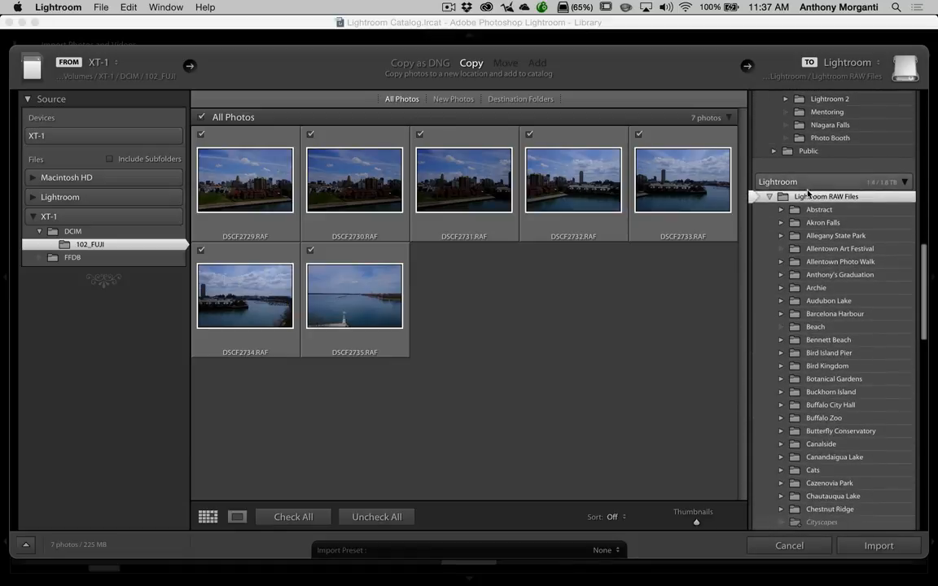
pyautogui.scroll(-5, 858, 367)
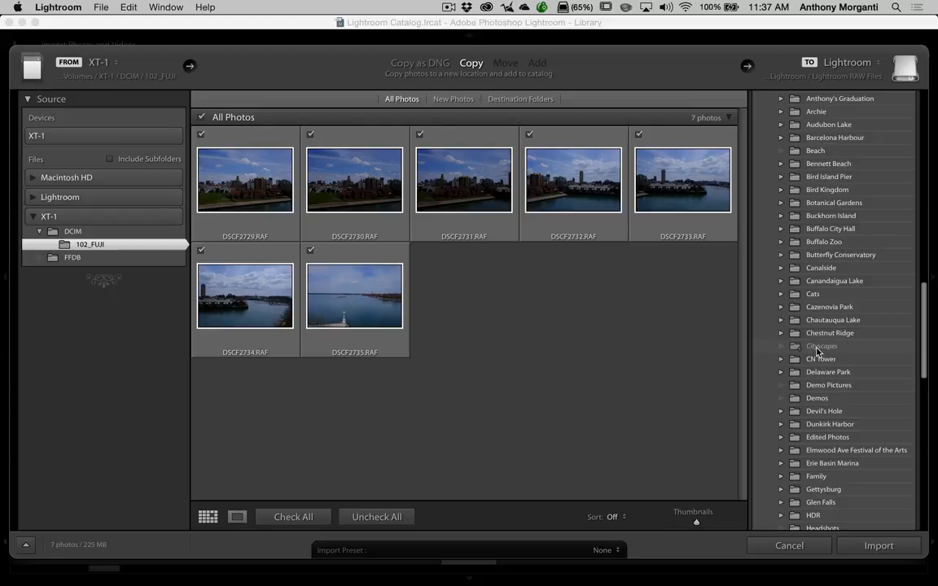
# Step: Review the Cityscapes subfolder's place inside Lightroom RAW Files and import the checked XT-1 photos into it
pyautogui.scroll(5, 820, 326)
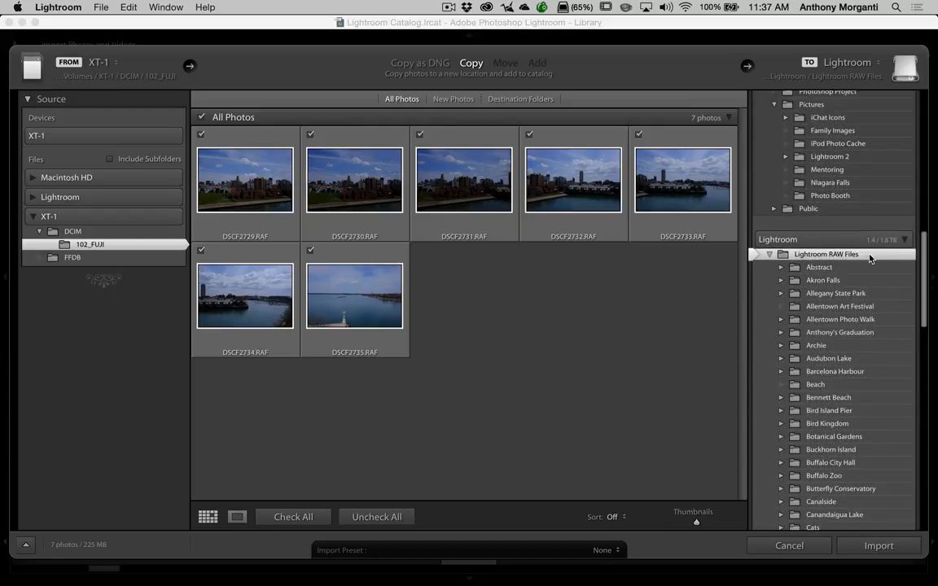
pyautogui.scroll(-8, 830, 334)
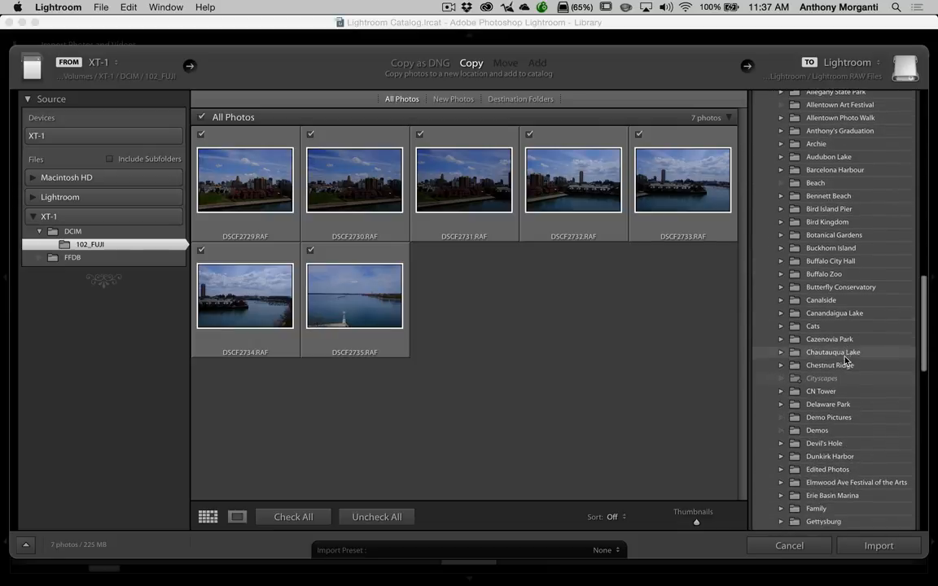
pyautogui.scroll(-1, 844, 360)
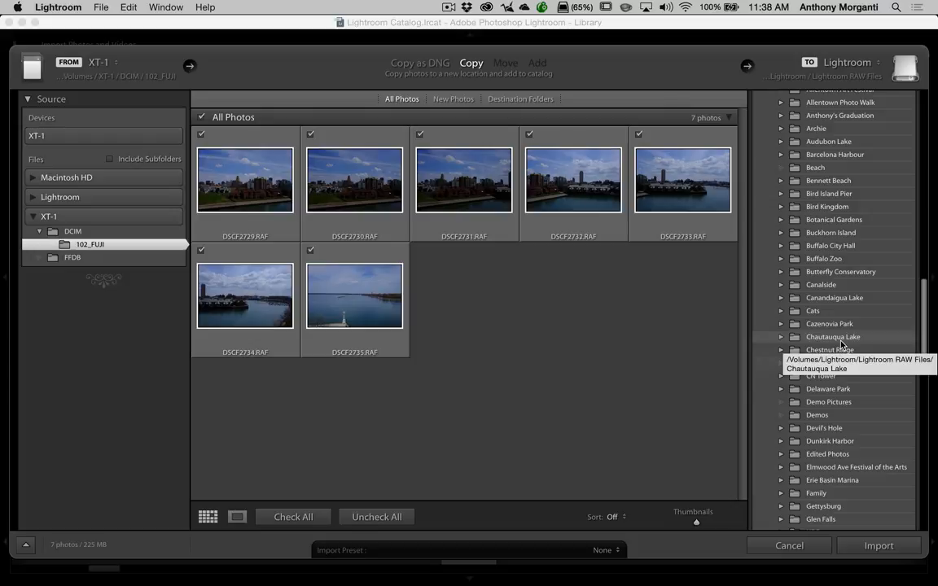
pyautogui.scroll(6, 838, 269)
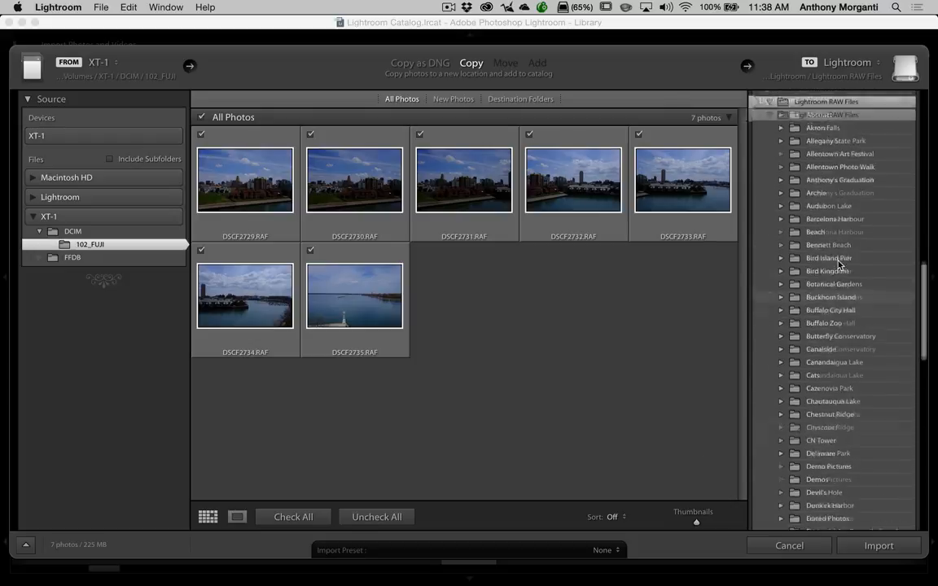
pyautogui.scroll(4, 834, 212)
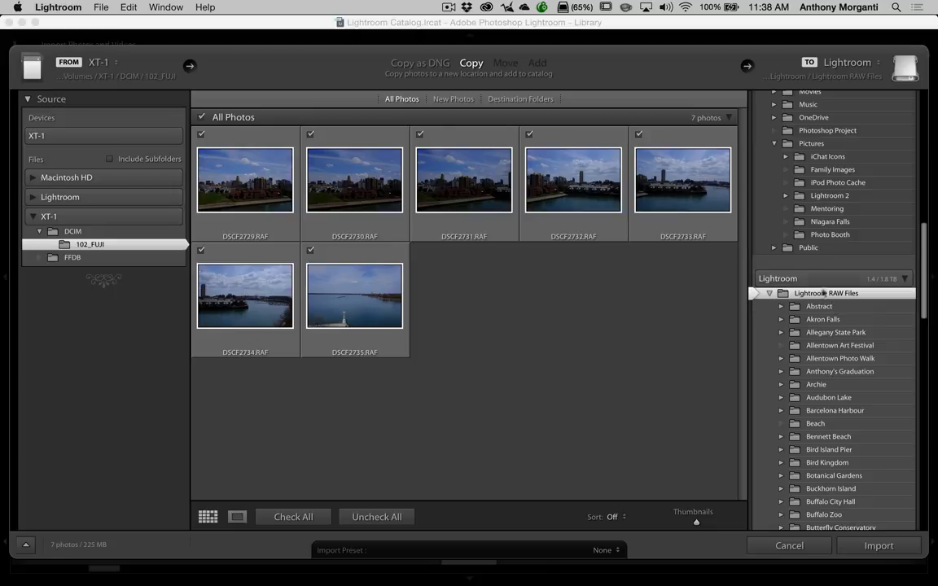
pyautogui.scroll(-18, 829, 308)
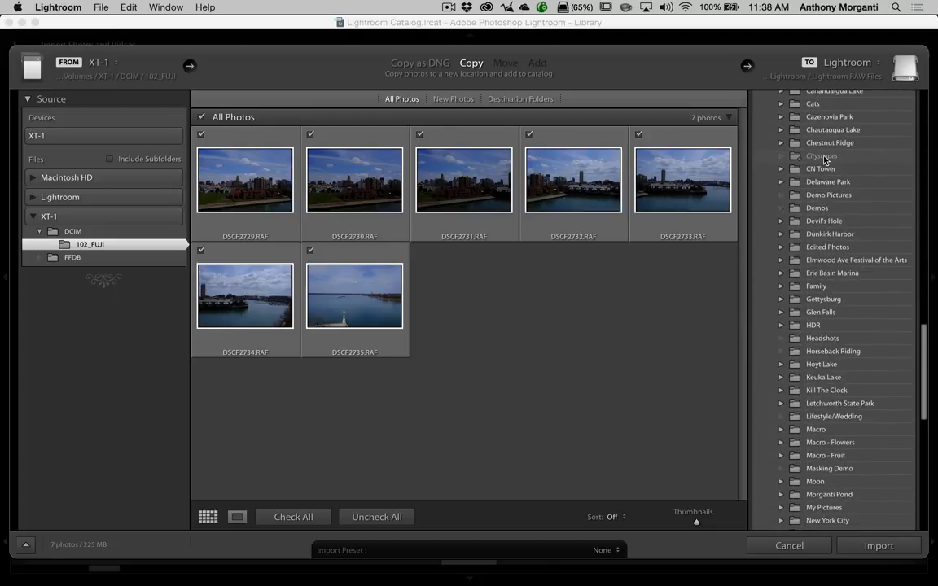
pyautogui.scroll(1, 824, 375)
pyautogui.click(875, 546)
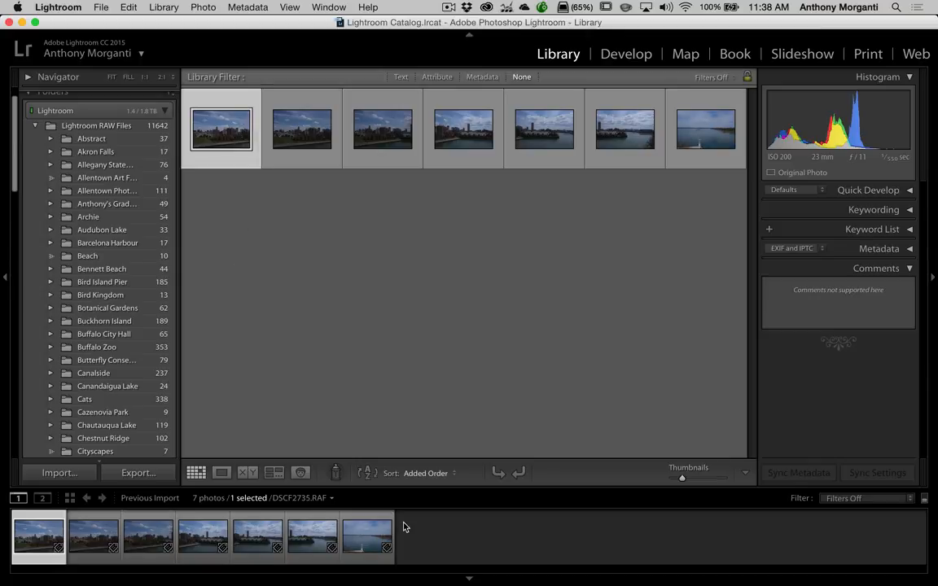
# Step: Step back and forth through the first three imported thumbnails and return to the first photo
pyautogui.press('Right')
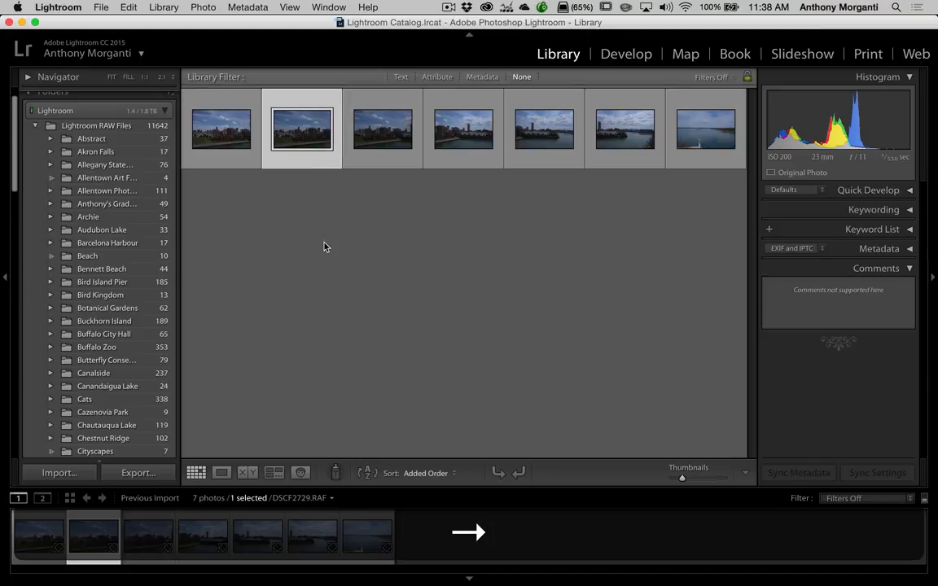
pyautogui.press('Left')
pyautogui.press('Right')
pyautogui.press('Right')
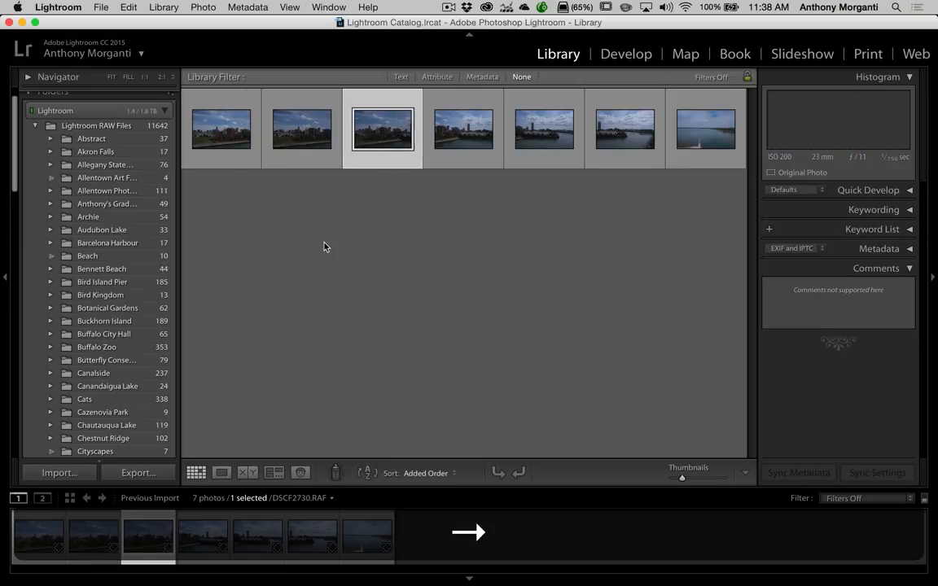
pyautogui.press('Left')
pyautogui.press('Left')
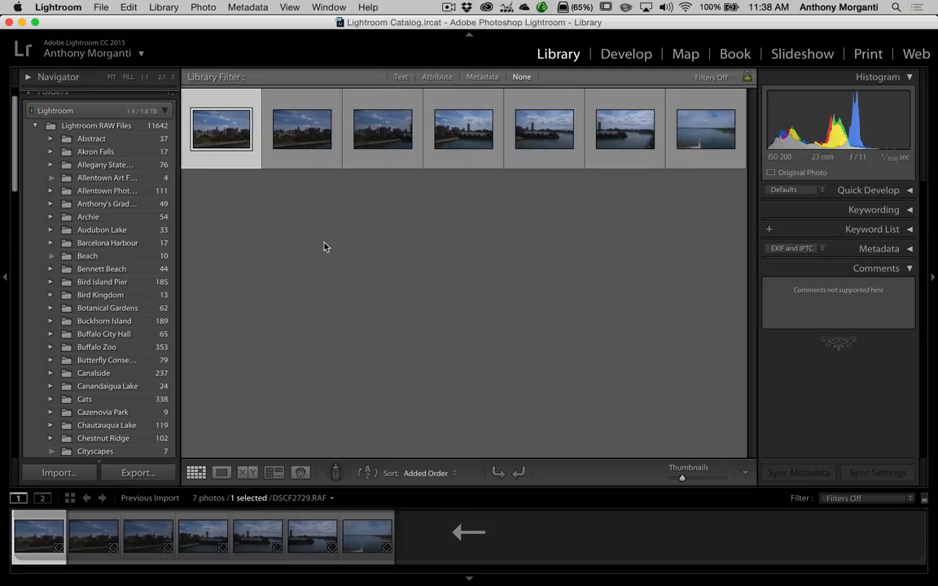
# Step: Open the first photo in the Develop module and hide the left panels, the filmstrip and the module picker
pyautogui.click(620, 57)
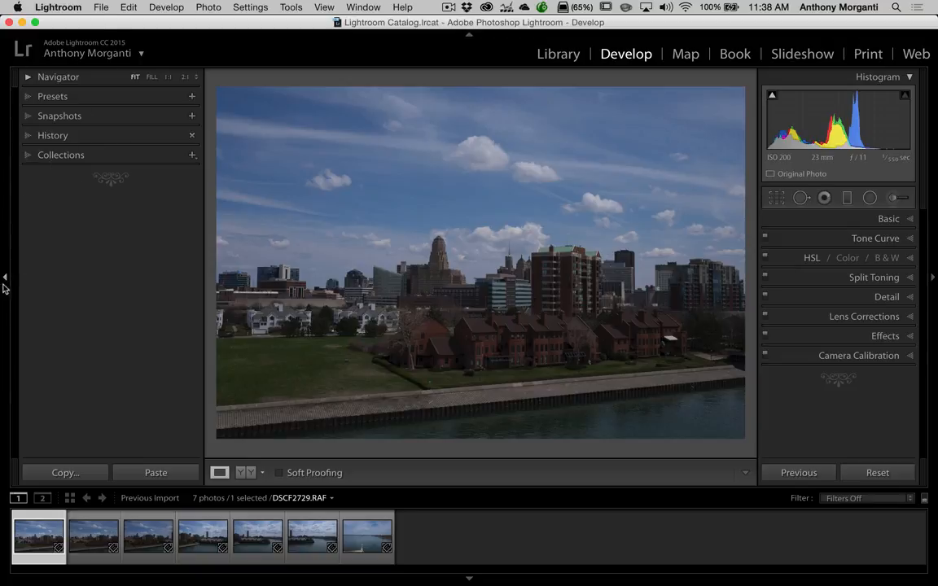
pyautogui.click(4, 278)
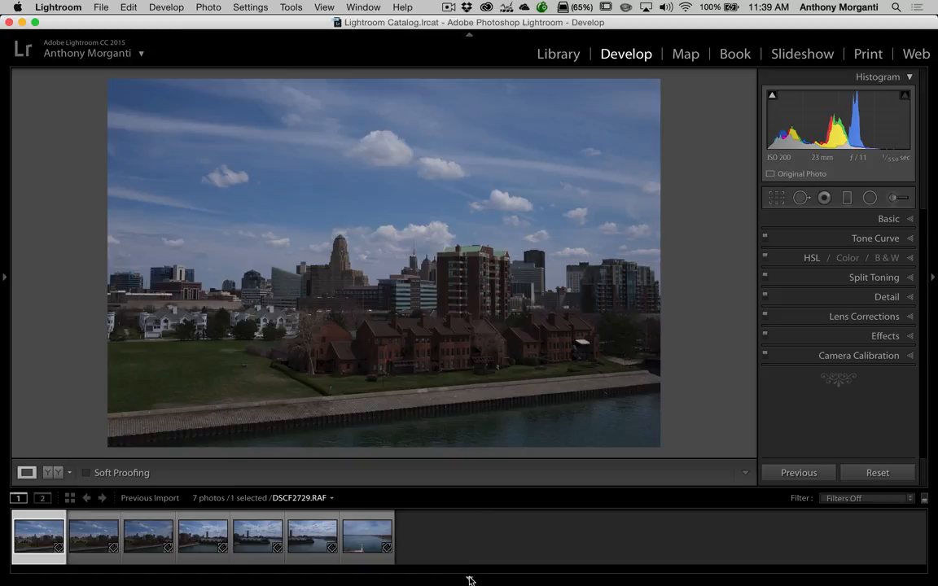
pyautogui.click(469, 577)
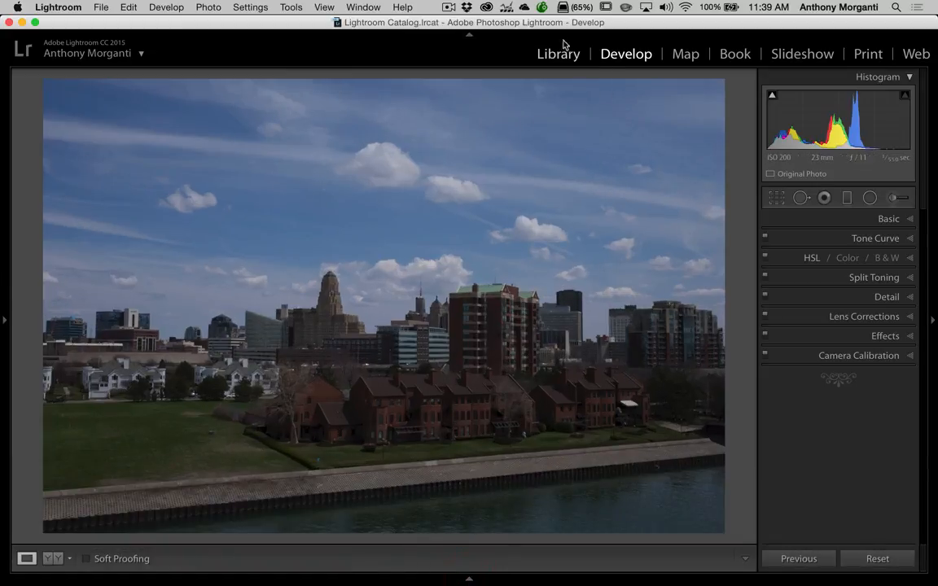
pyautogui.click(469, 36)
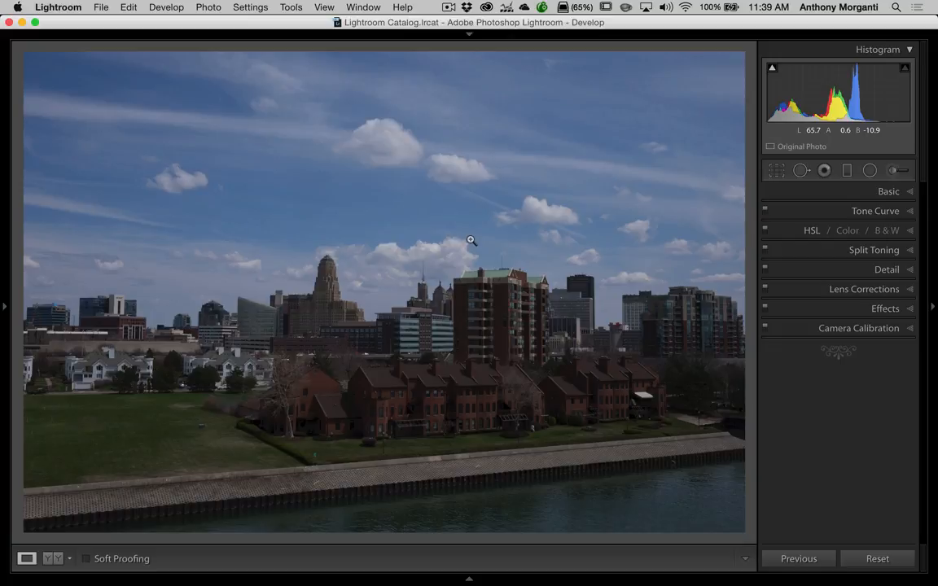
# Step: Look through the imported photos at large size in Develop and settle on DSCF2732.RAF
pyautogui.press('Right')
pyautogui.press('Right')
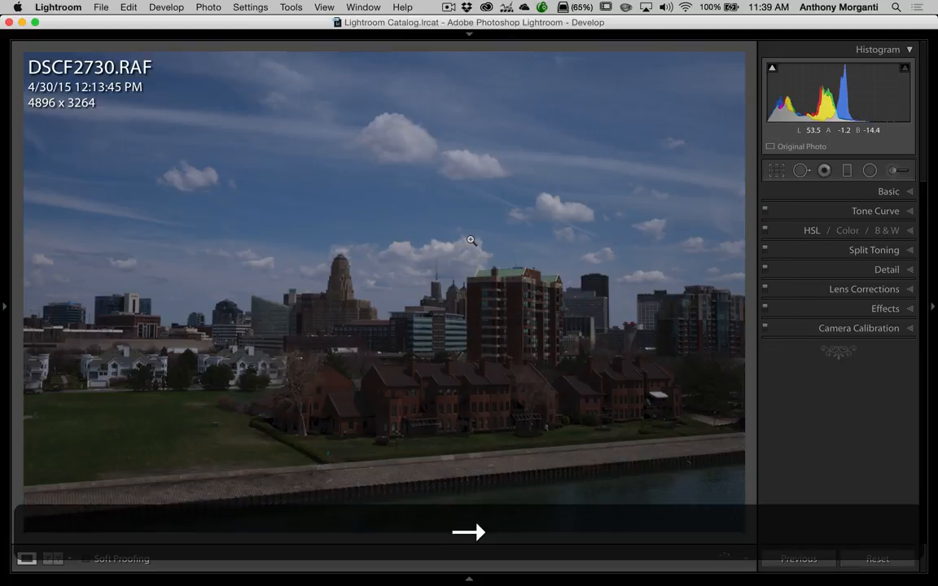
pyautogui.press('Right')
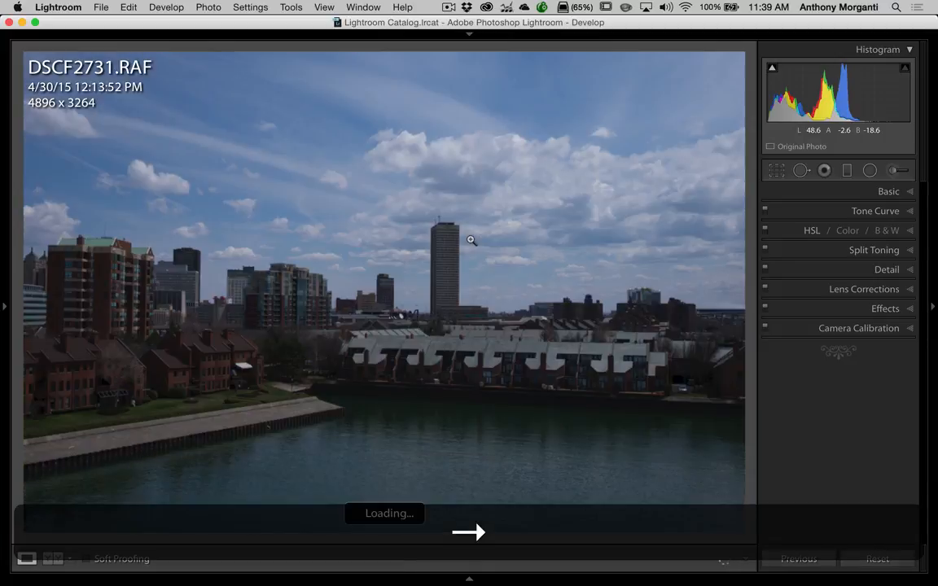
pyautogui.press('Right')
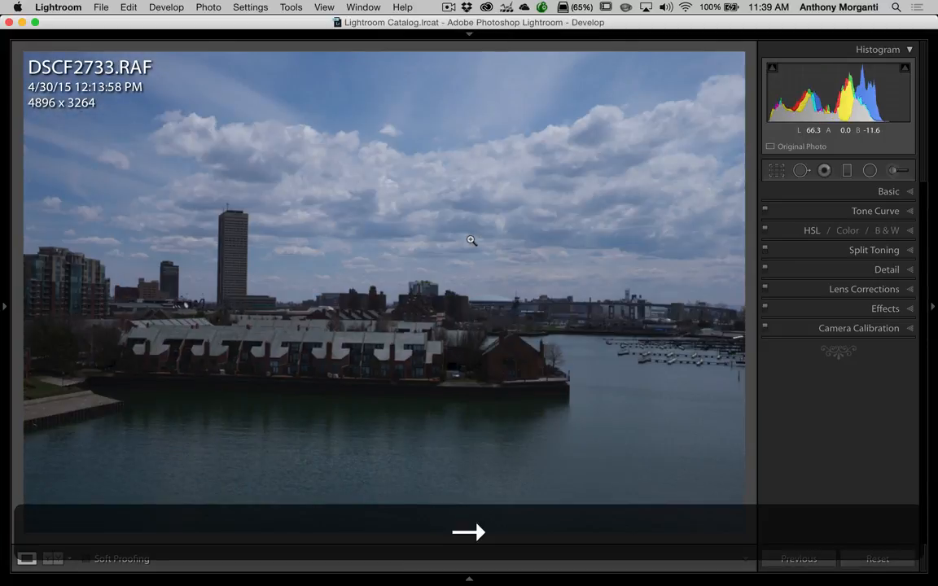
pyautogui.press('Right')
pyautogui.press('Right')
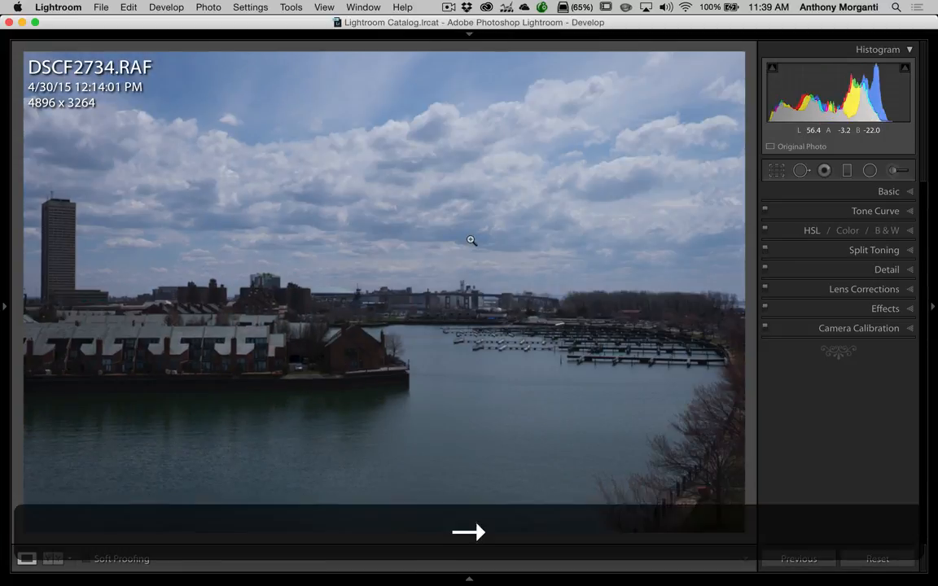
pyautogui.press('Left')
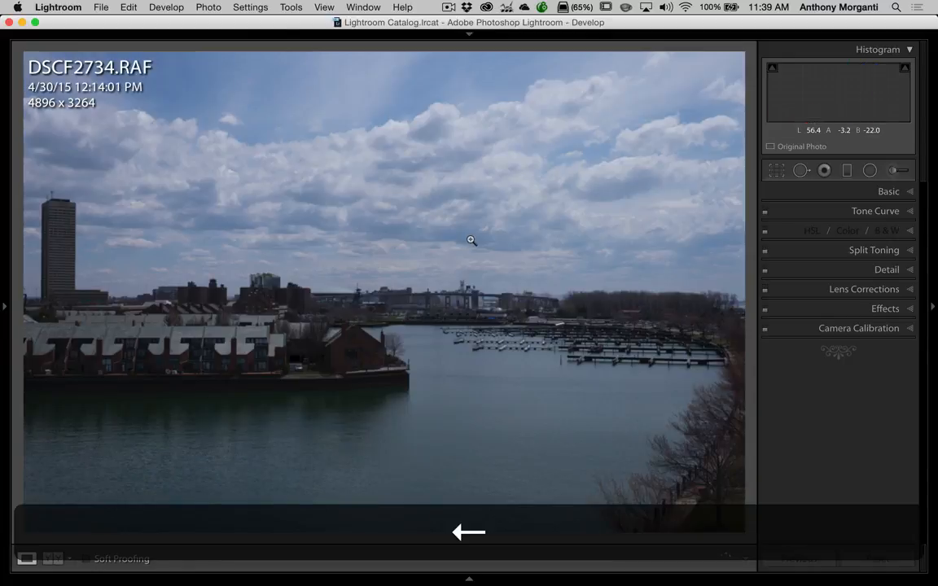
pyautogui.press('Left')
pyautogui.press('Left')
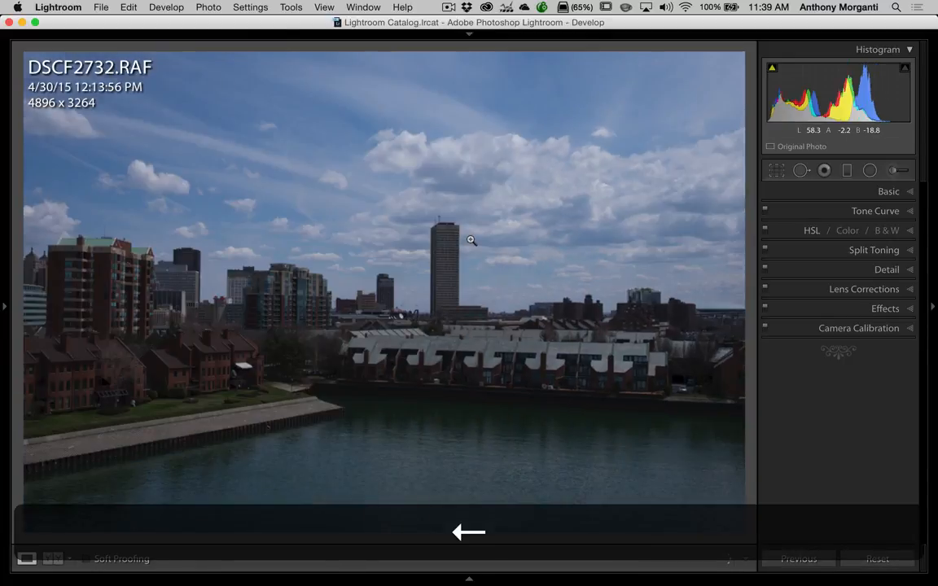
pyautogui.press('Left')
pyautogui.press('Right')
pyautogui.press('Left')
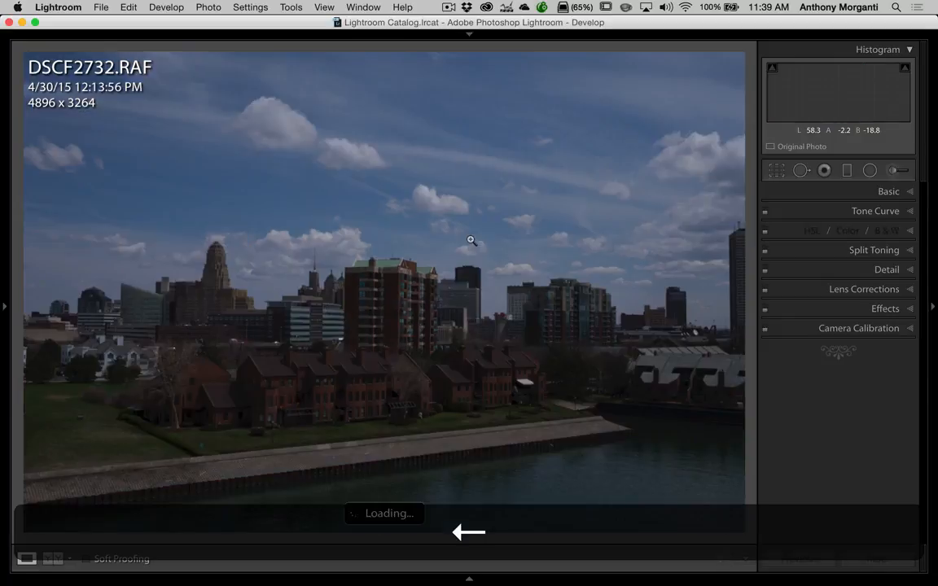
pyautogui.press('Left')
pyautogui.press('Right')
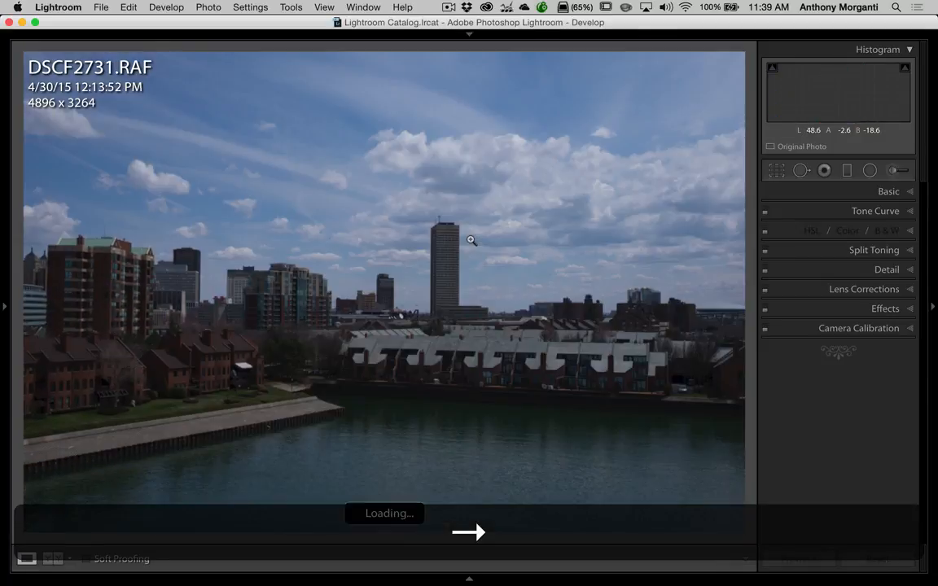
pyautogui.press('Right')
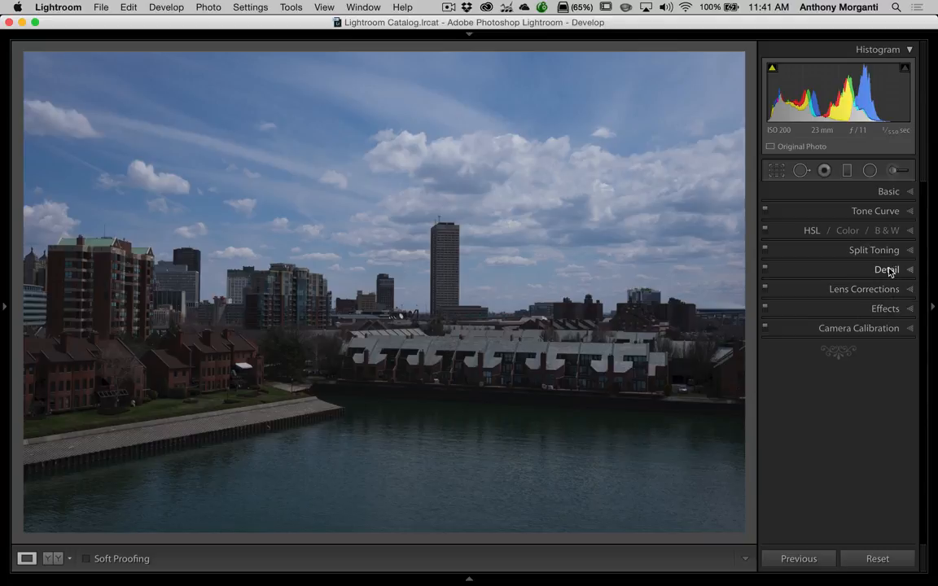
# Step: Apply Auto tone to DSCF2732.RAF and show the photo's edit history
pyautogui.click(910, 192)
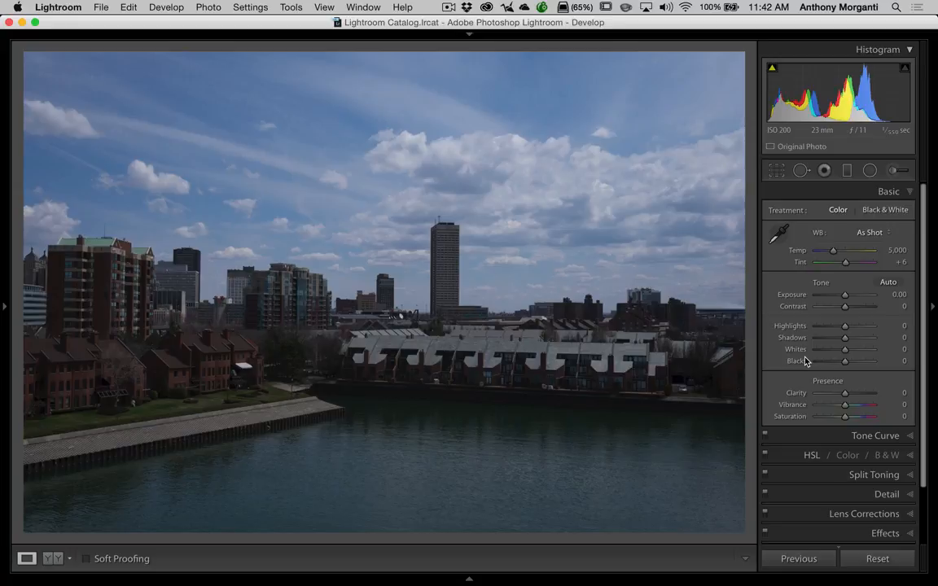
pyautogui.click(887, 284)
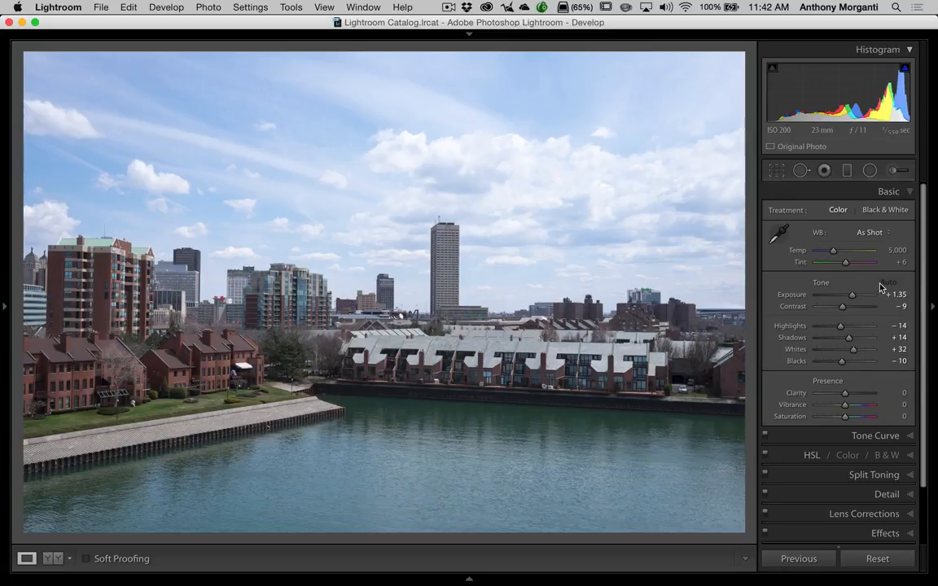
pyautogui.scroll(-1, 897, 290)
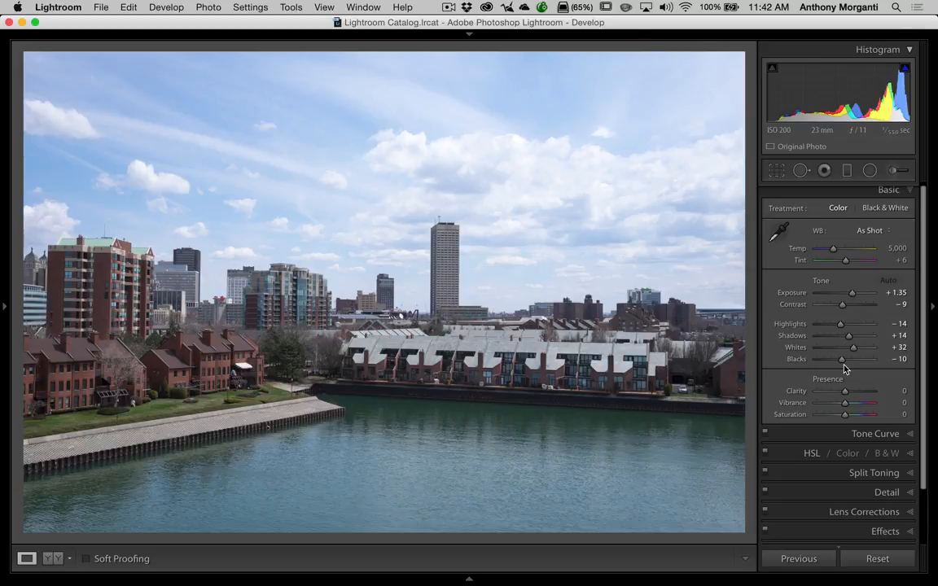
pyautogui.click(6, 306)
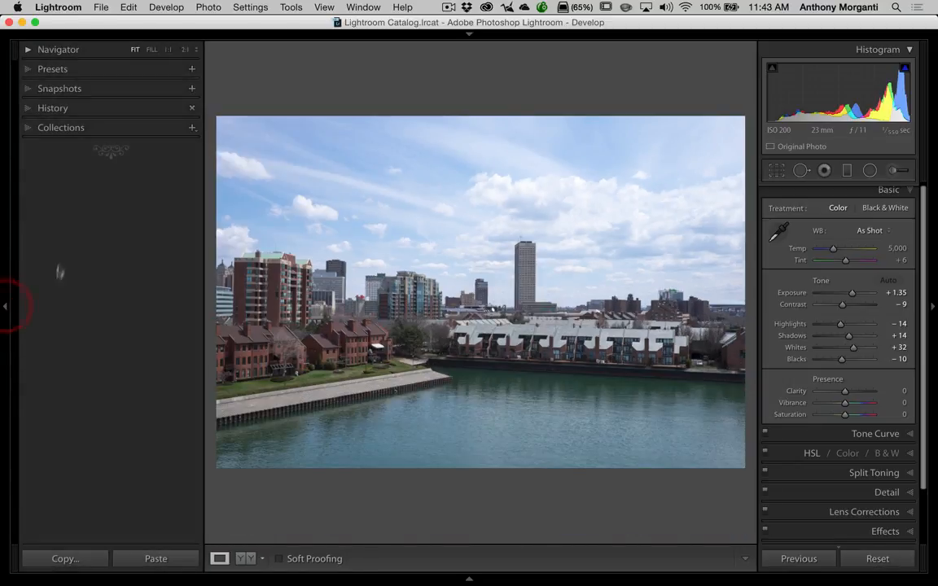
pyautogui.click(30, 110)
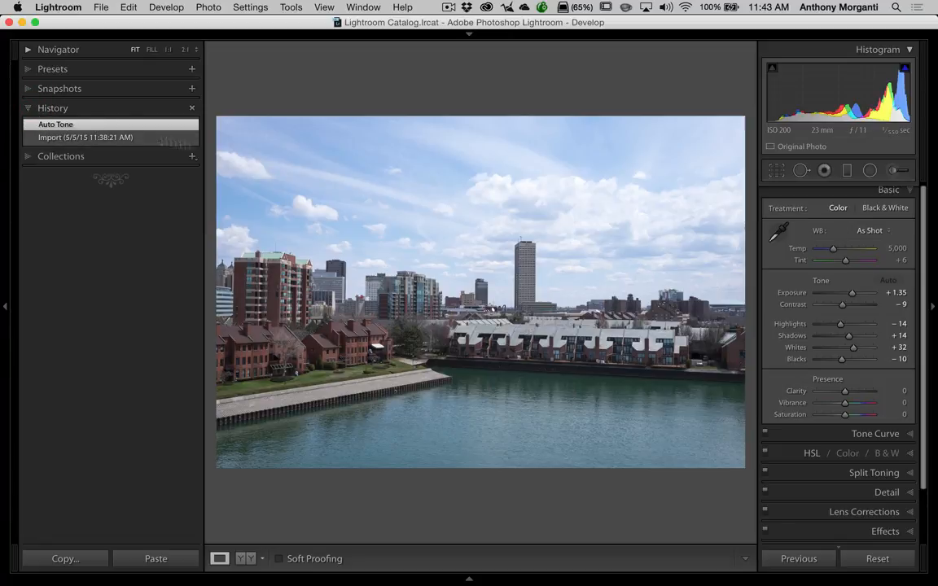
# Step: Set the photo's Contrast to +49, Whites to −37, Shadows to +88 and Highlights to −65
pyautogui.click(858, 304)
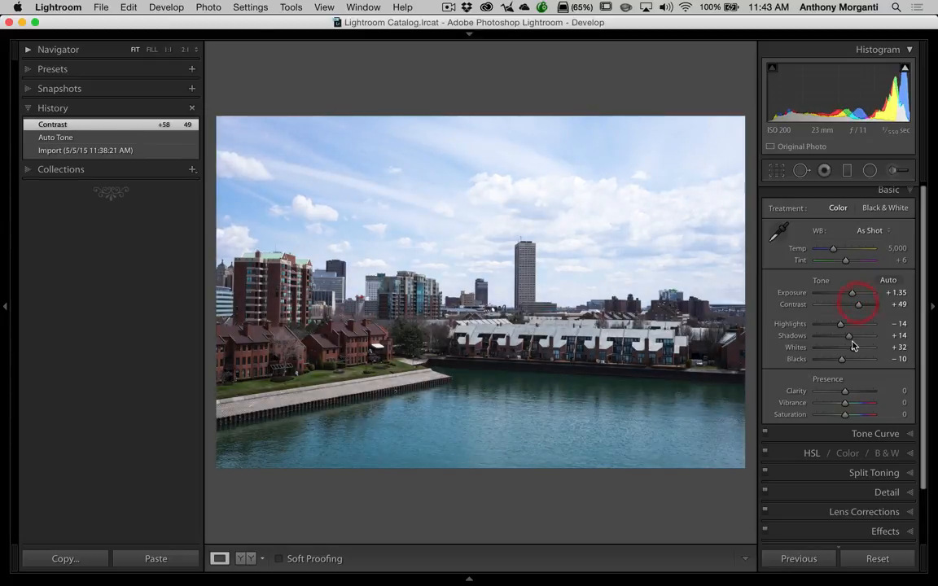
pyautogui.click(834, 347)
pyautogui.click(869, 336)
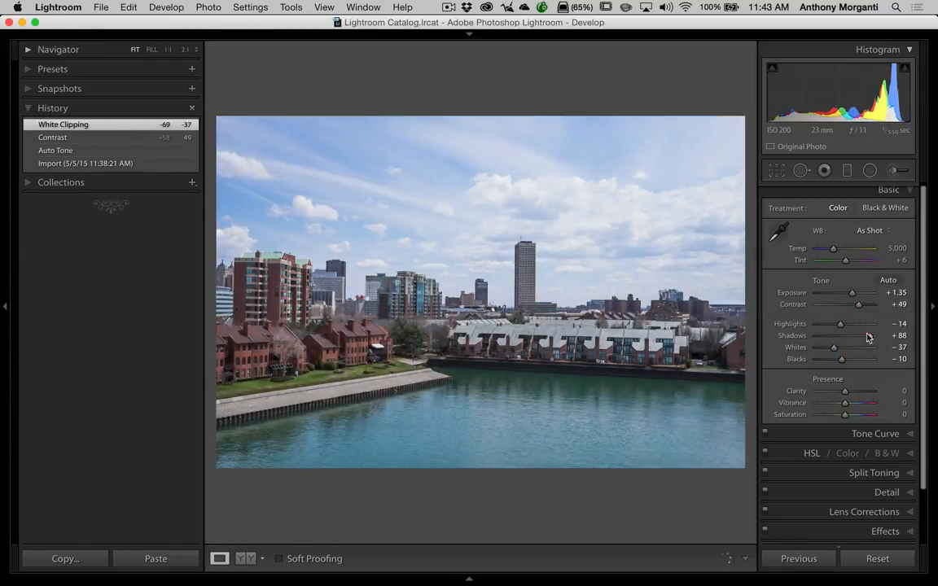
pyautogui.moveTo(840, 325); pyautogui.dragTo(825, 326)
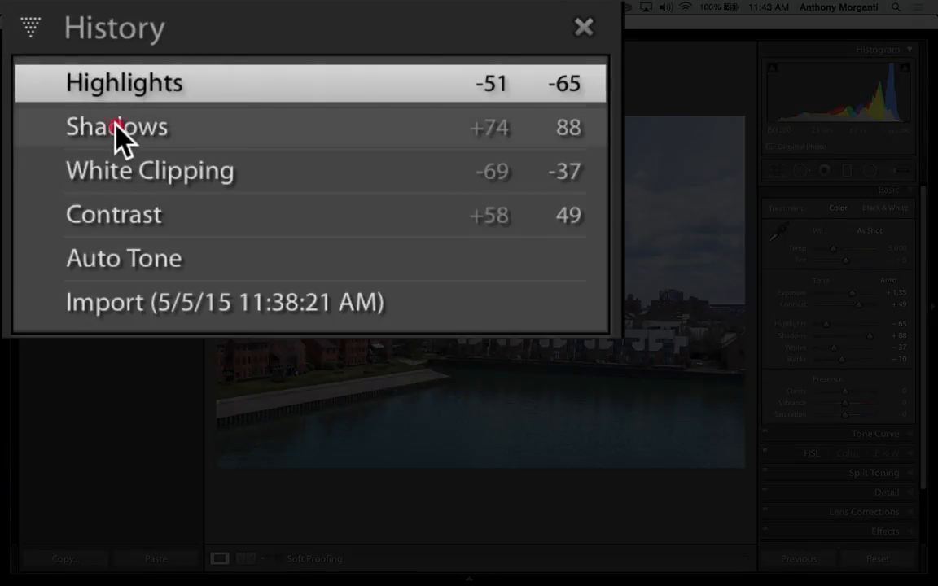
# Step: Step back through the Shadows, White Clipping and Contrast history states and return the photo to its Import state
pyautogui.click(116, 128)
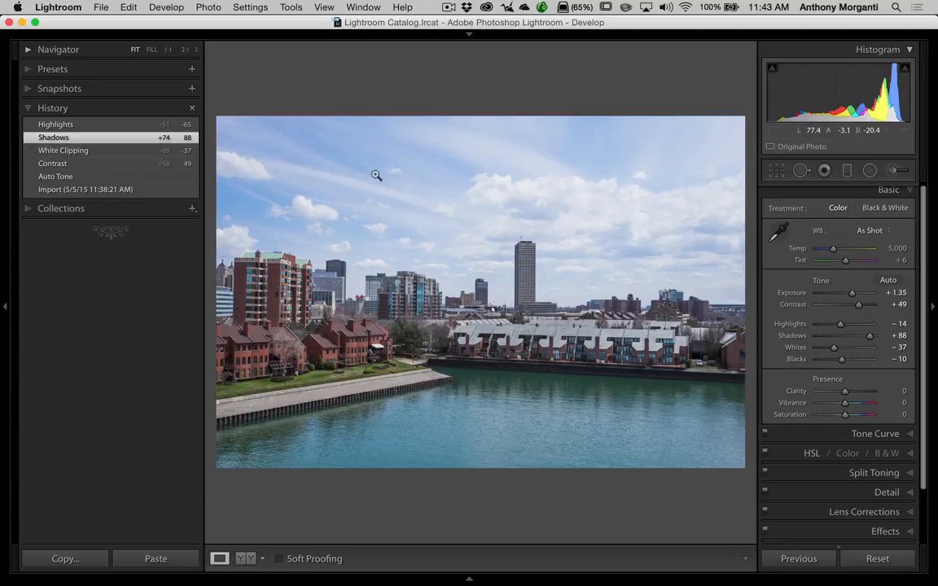
pyautogui.click(63, 151)
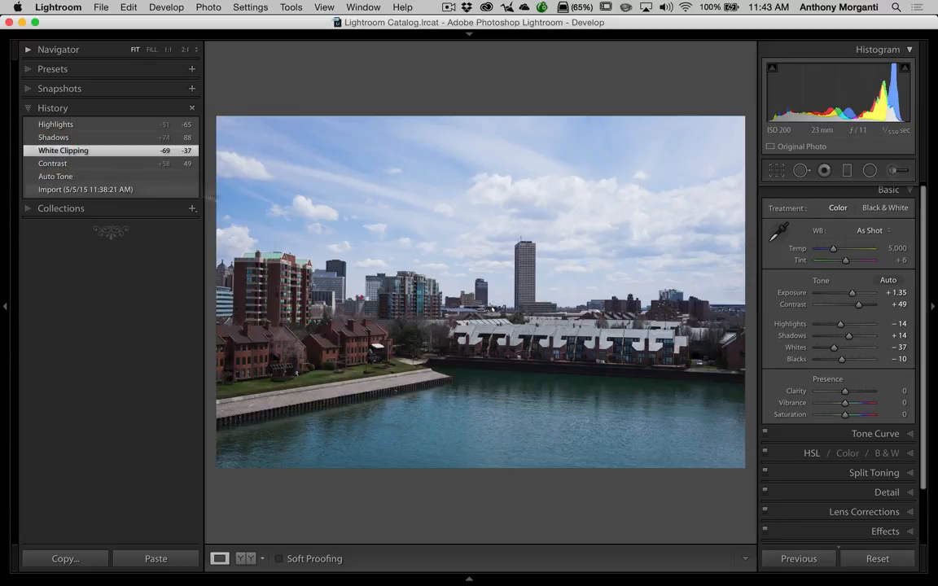
pyautogui.click(57, 163)
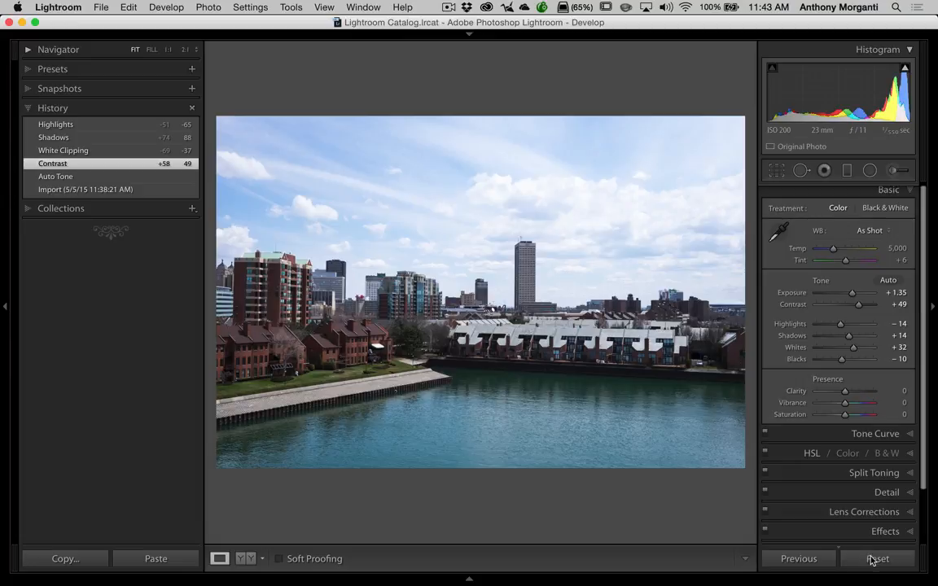
pyautogui.click(53, 190)
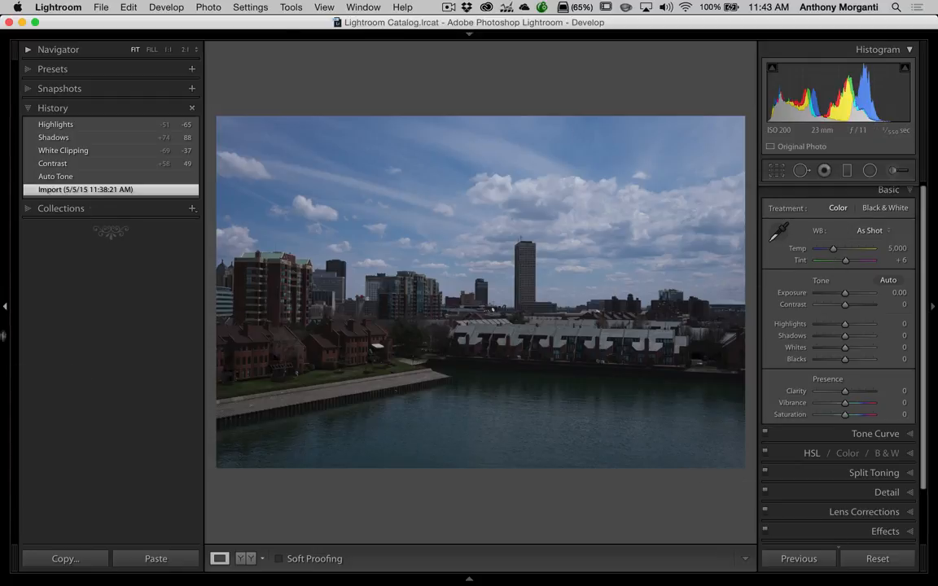
# Step: Enlarge the photo view by hiding the history side, and set Highlights to −100, Shadows to +100 and Clarity to +43
pyautogui.click(5, 307)
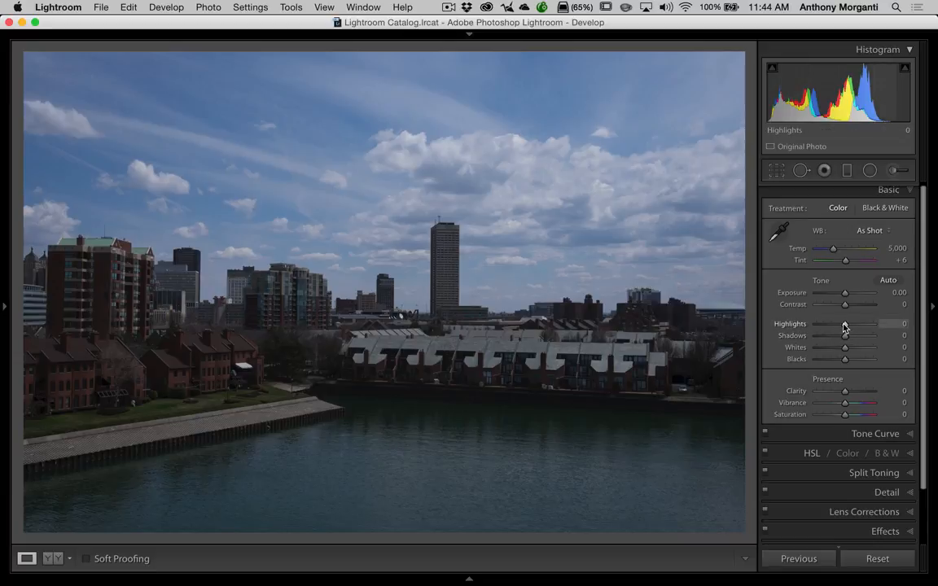
pyautogui.moveTo(845, 327); pyautogui.dragTo(899, 336)
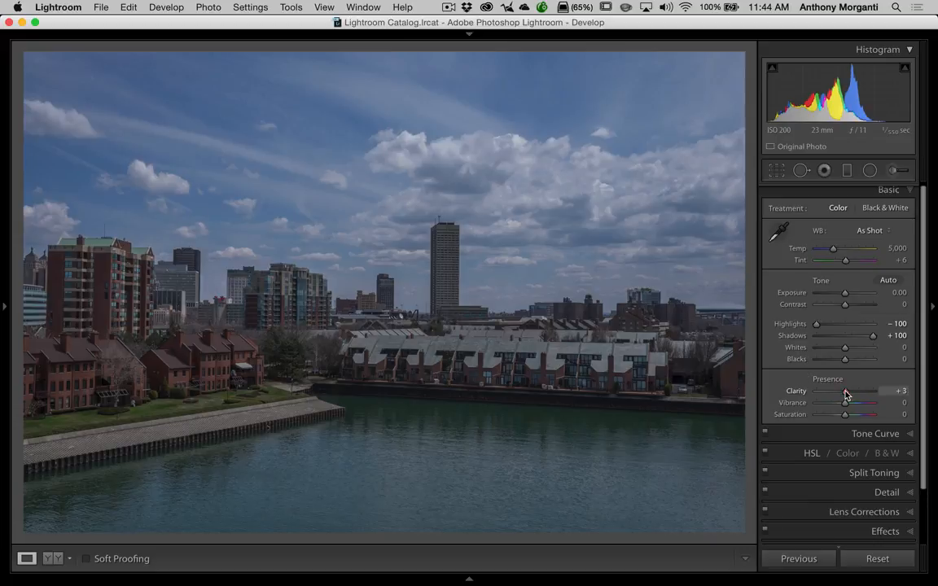
pyautogui.moveTo(846, 395); pyautogui.dragTo(855, 394)
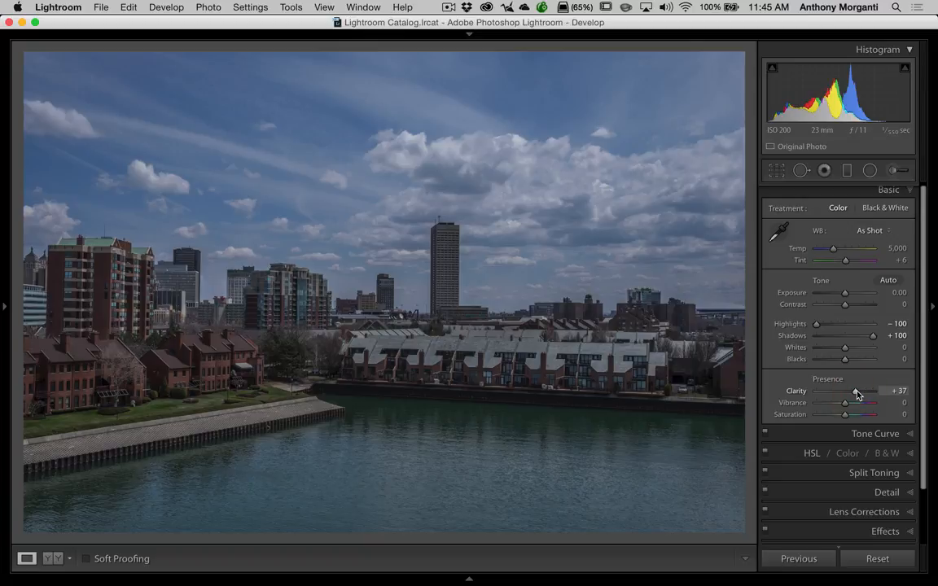
pyautogui.moveTo(857, 395); pyautogui.dragTo(887, 395)
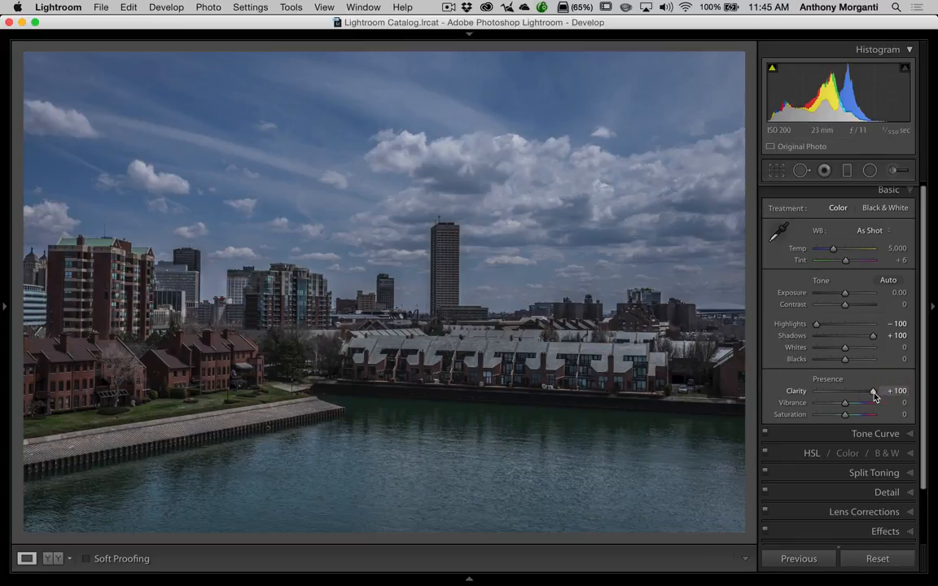
pyautogui.moveTo(874, 390); pyautogui.dragTo(814, 394)
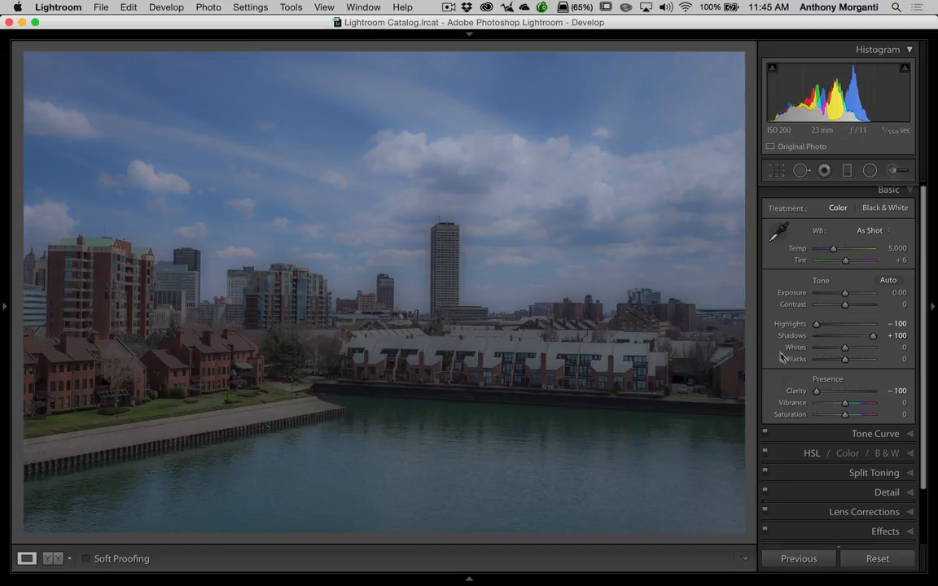
pyautogui.moveTo(817, 391); pyautogui.dragTo(857, 394)
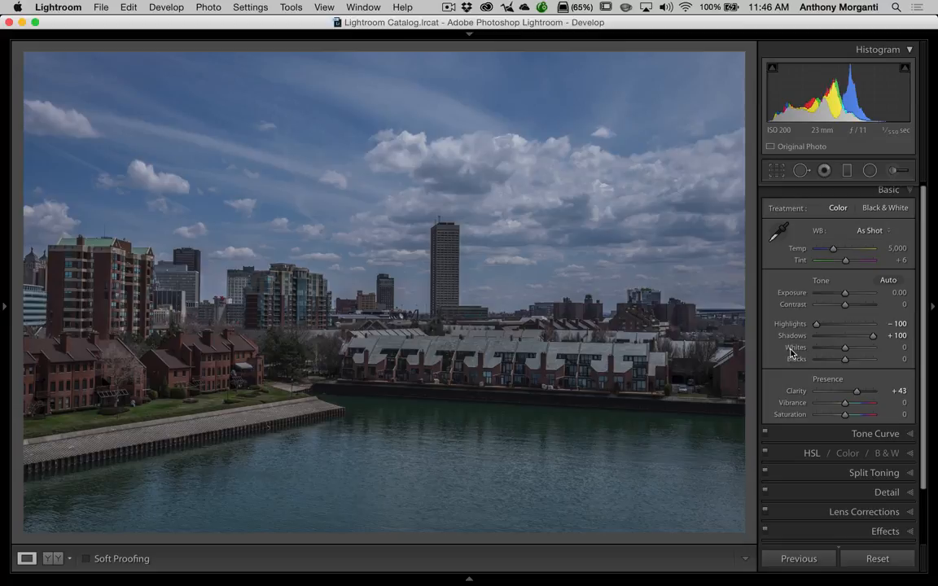
# Step: Try Lightroom's automatic values for Whites and Blacks, and reset both to 0
pyautogui.press('shift')
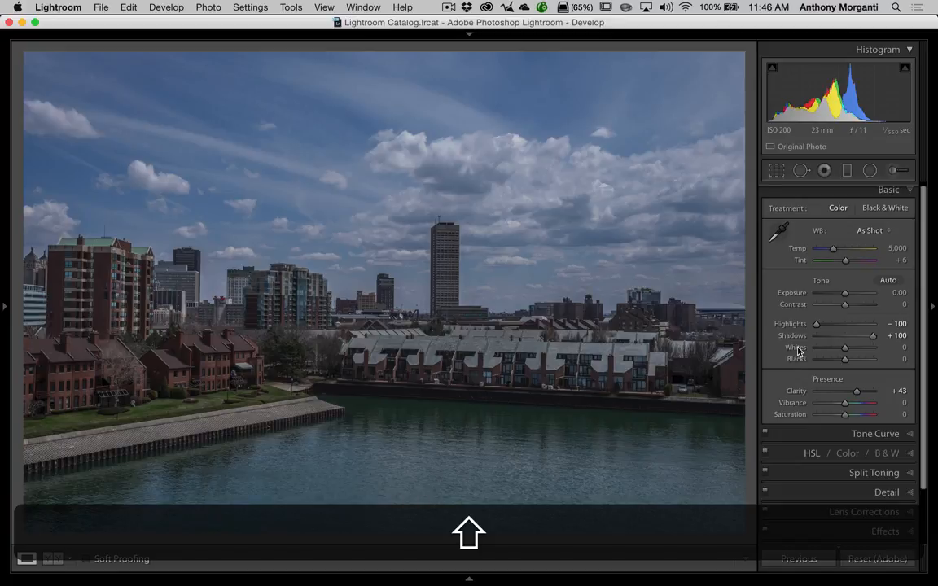
pyautogui.keyDown('shift'); pyautogui.doubleClick(796, 350); pyautogui.keyUp('shift')
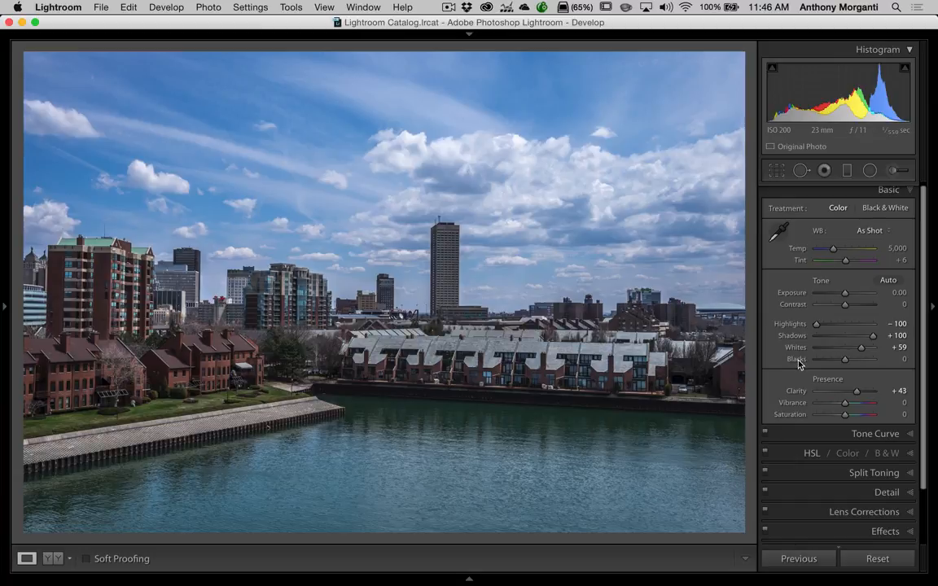
pyautogui.press('shift')
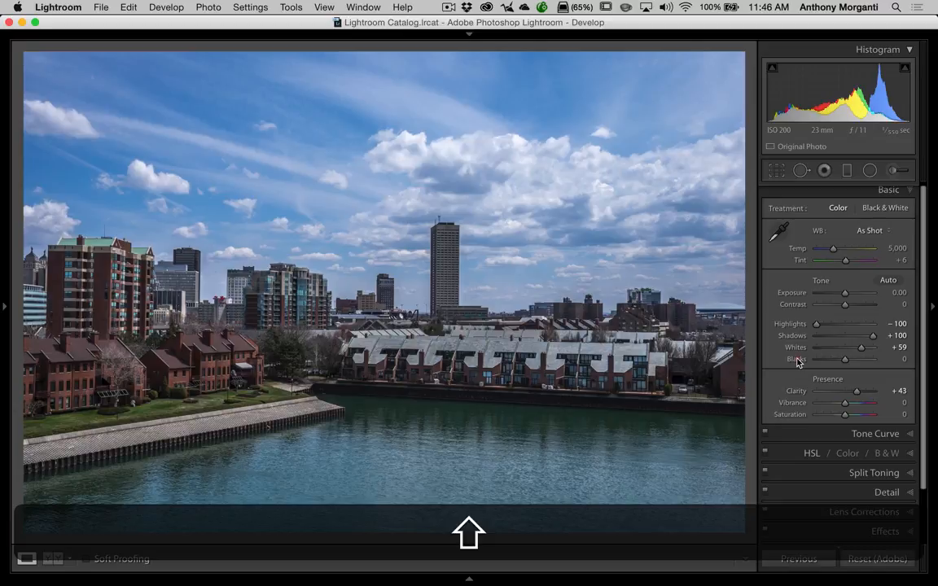
pyautogui.keyDown('shift'); pyautogui.doubleClick(797, 360); pyautogui.keyUp('shift')
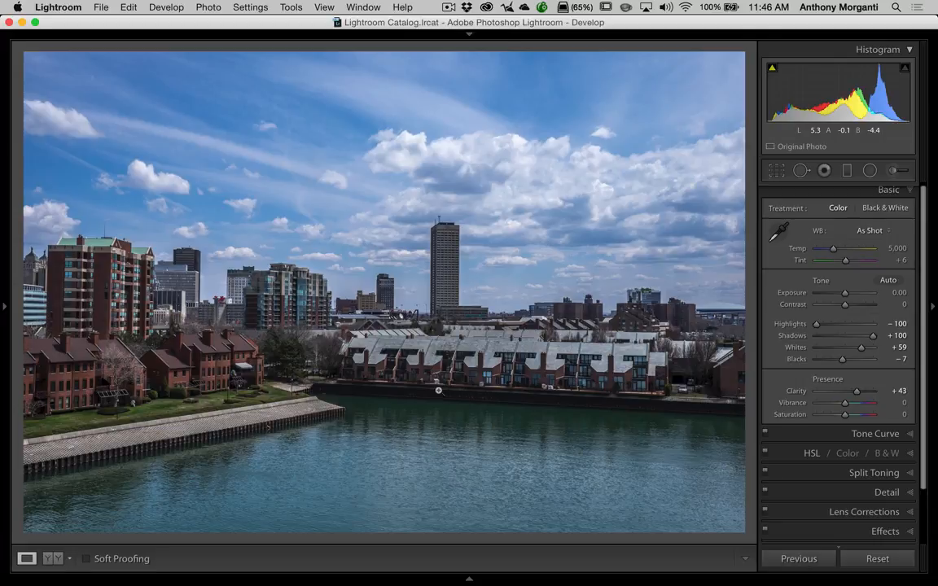
pyautogui.doubleClick(797, 351)
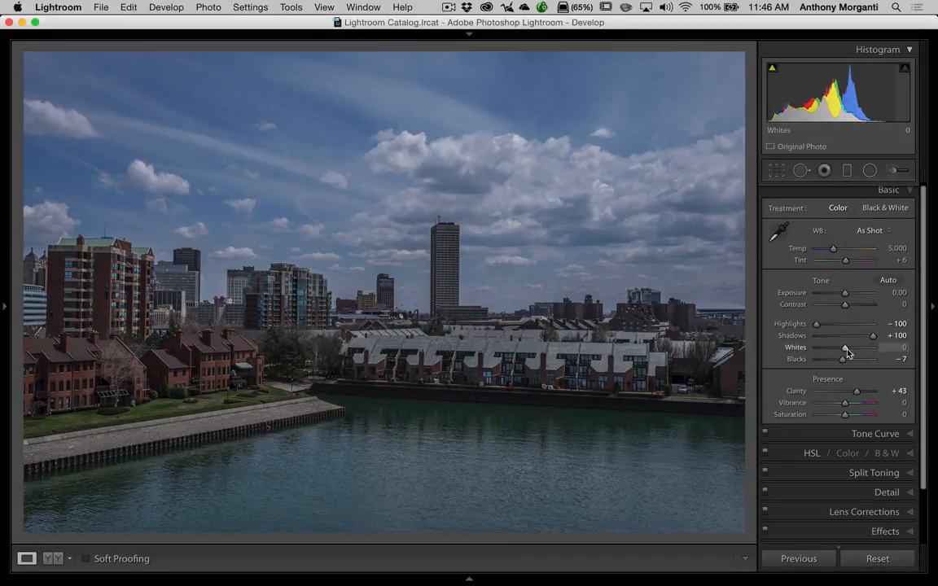
pyautogui.doubleClick(796, 359)
# Step: Set Whites to +54 and Blacks to −31 while checking the clipping preview for each
pyautogui.press('alt')
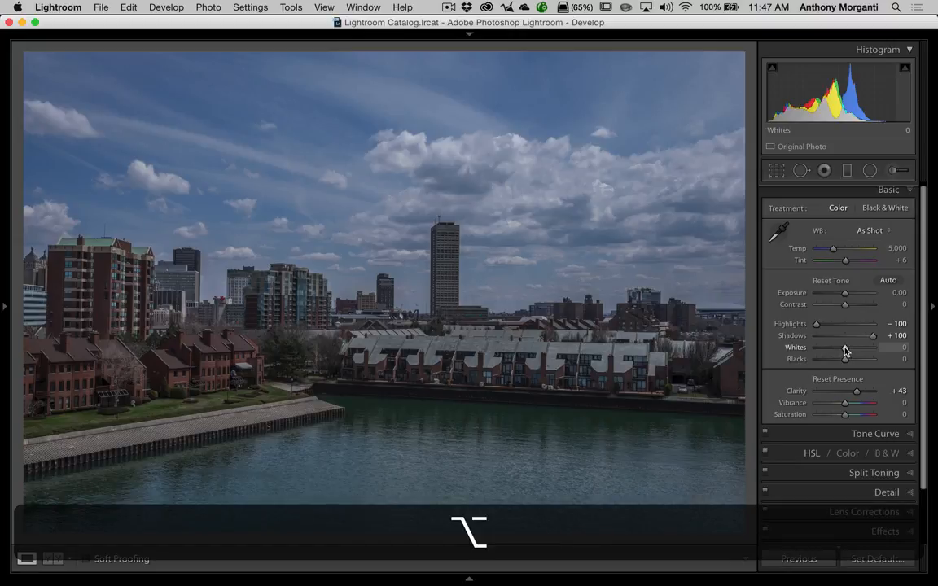
pyautogui.moveTo(845, 350); pyautogui.dragTo(845, 350)
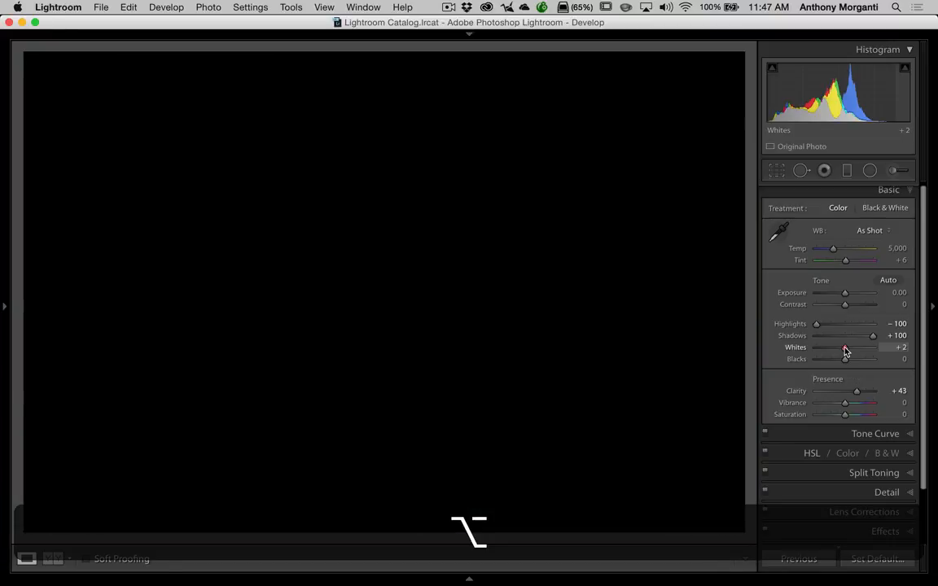
pyautogui.moveTo(846, 351)
pyautogui.mouseDown()
pyautogui.moveTo(870, 351)
pyautogui.moveTo(860, 351)
pyautogui.mouseUp()
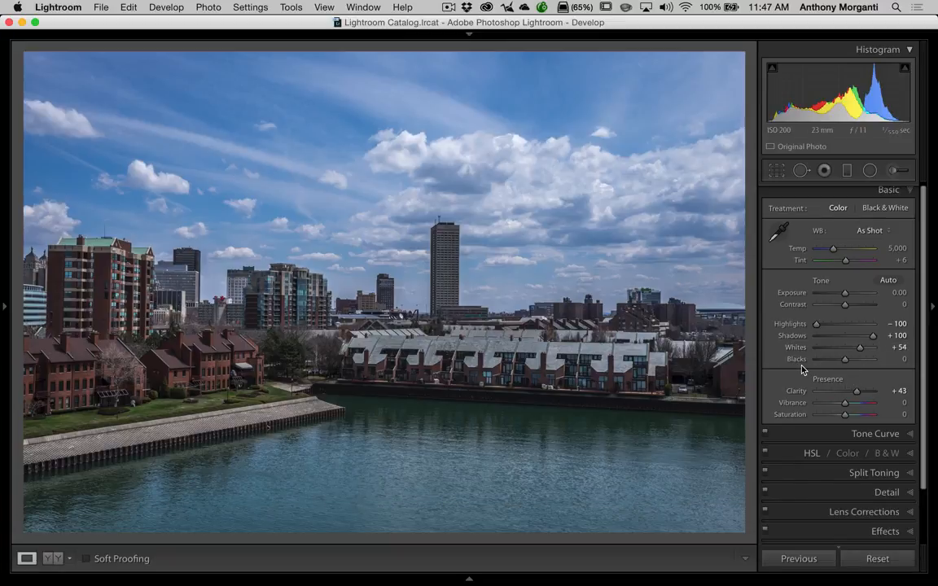
pyautogui.press('alt')
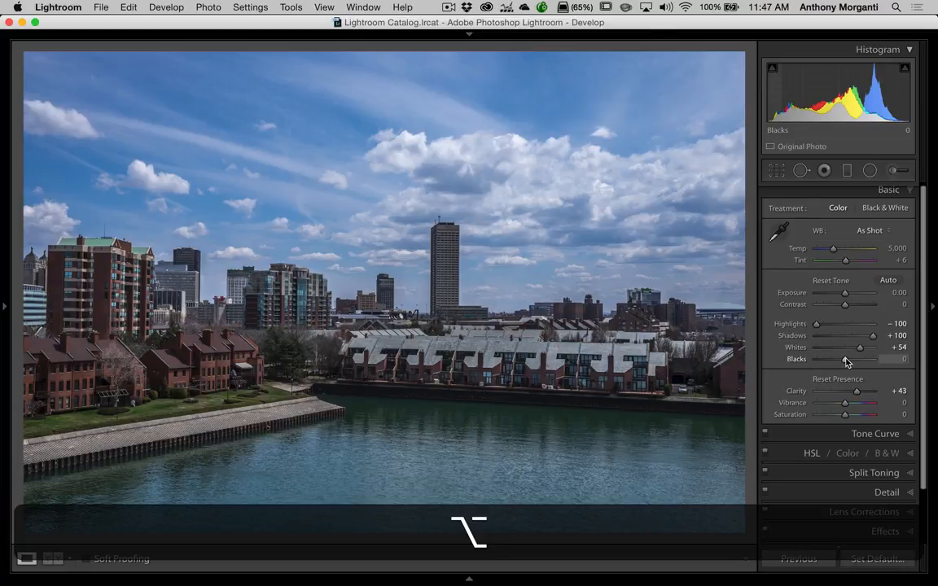
pyautogui.moveTo(847, 360); pyautogui.dragTo(836, 363)
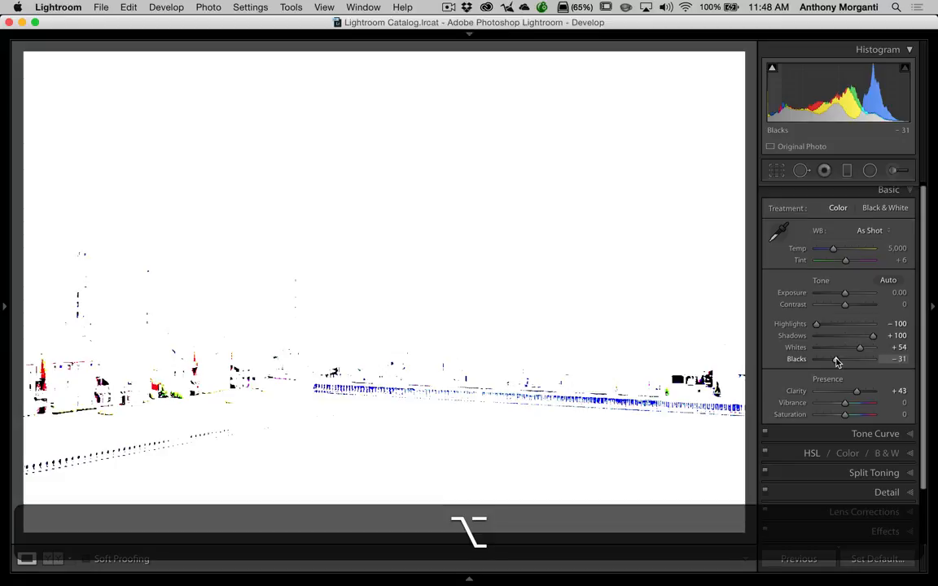
pyautogui.moveTo(837, 363); pyautogui.dragTo(837, 363)
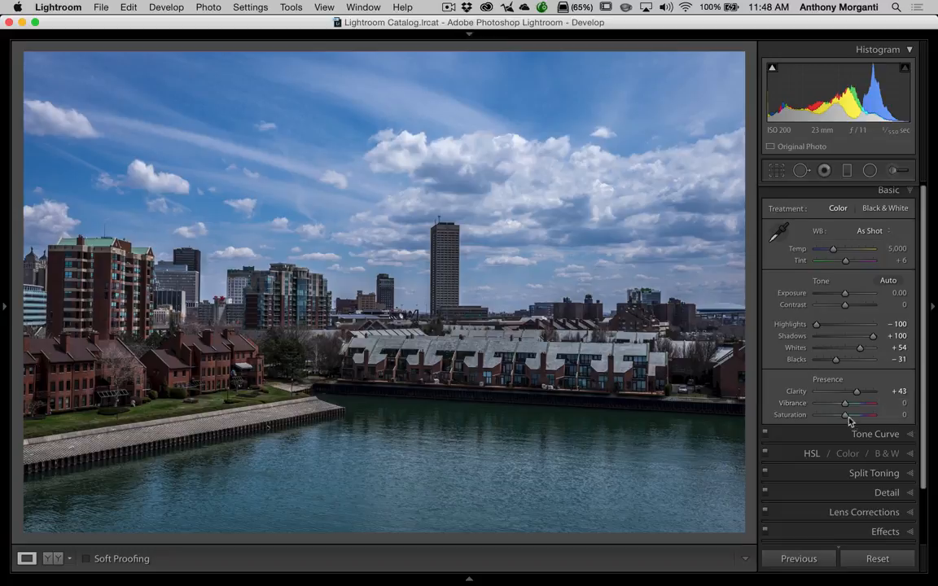
# Step: Try Saturation at +100, reset it to 0, and set Vibrance to +30
pyautogui.moveTo(844, 415); pyautogui.dragTo(876, 418)
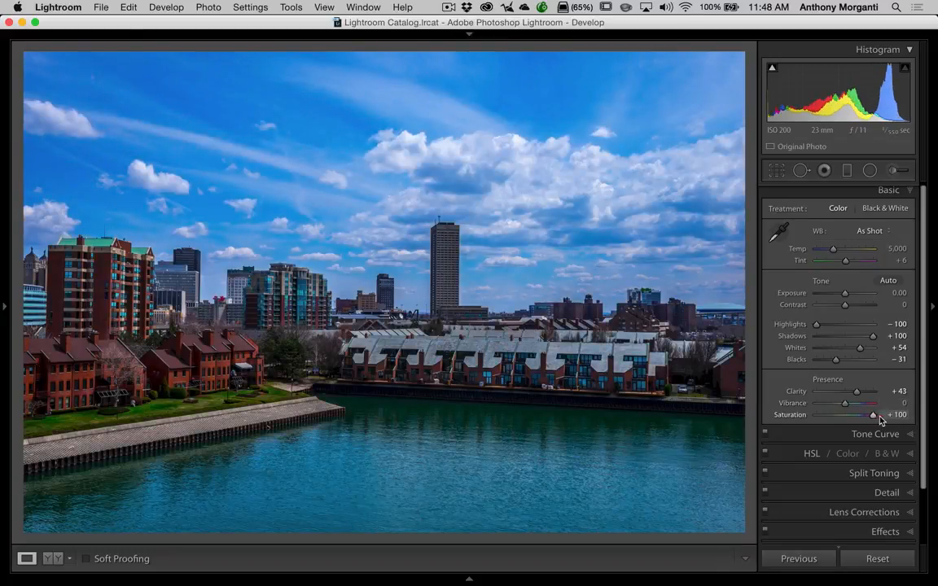
pyautogui.doubleClick(791, 414)
pyautogui.moveTo(844, 409); pyautogui.dragTo(853, 406)
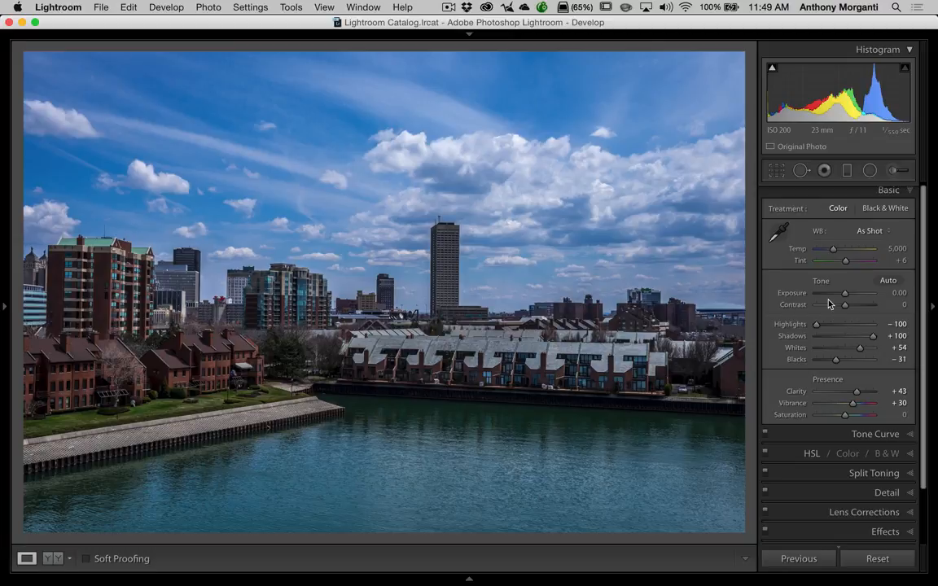
# Step: Compare the edited photo with its original, first side by side and again at full size
pyautogui.press('y')
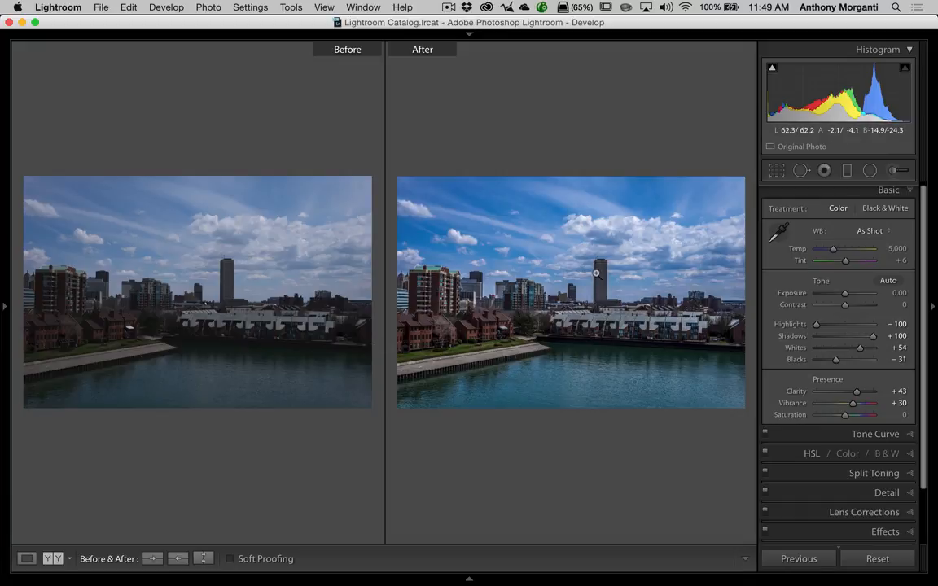
pyautogui.press('y')
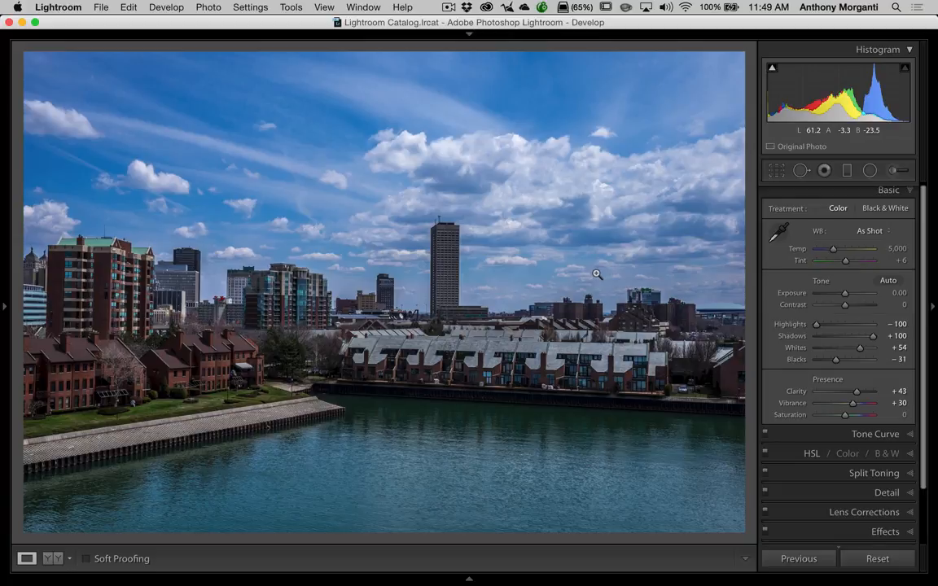
pyautogui.press('\\')
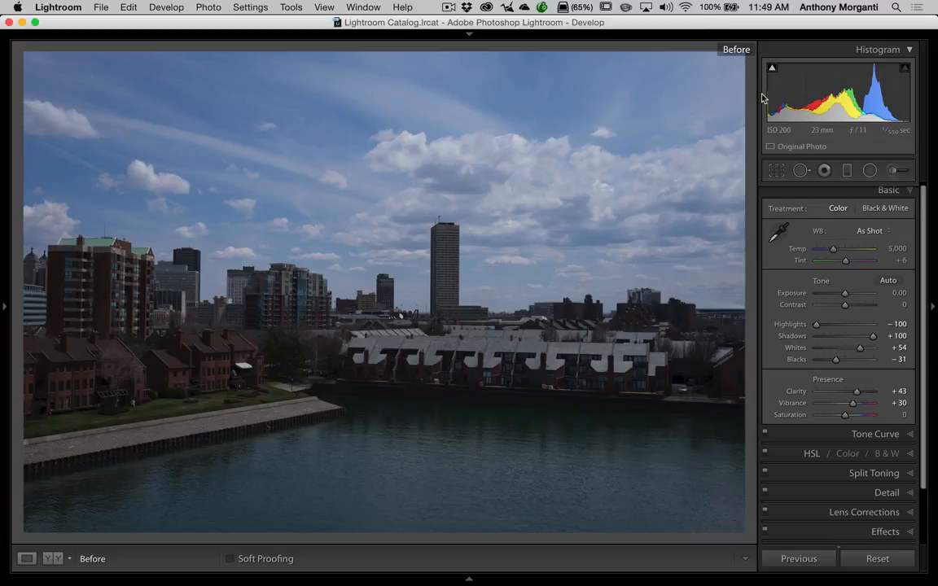
pyautogui.press('\\')
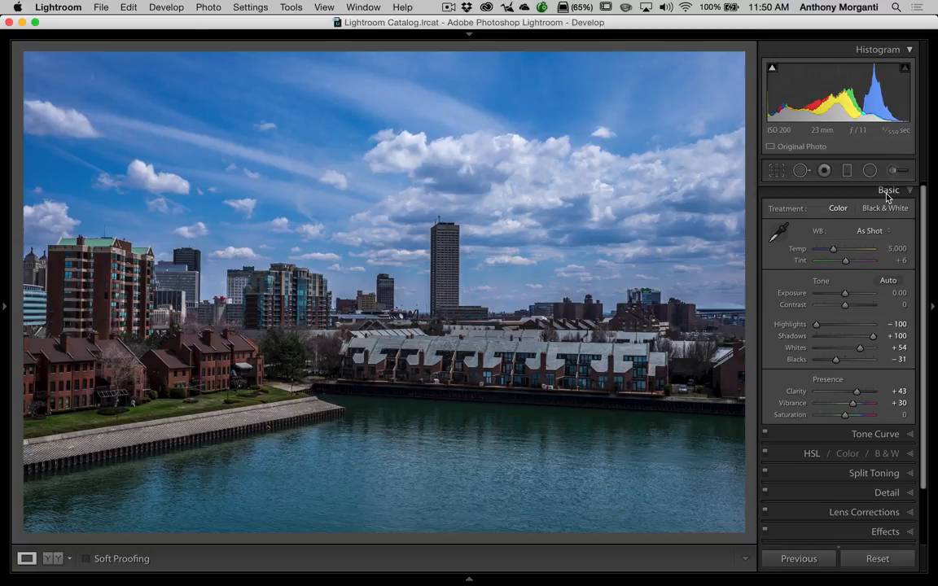
# Step: Collapse the Basic adjustments and look through the Hue, Saturation and Luminance color sets under HSL
pyautogui.scroll(1, 887, 201)
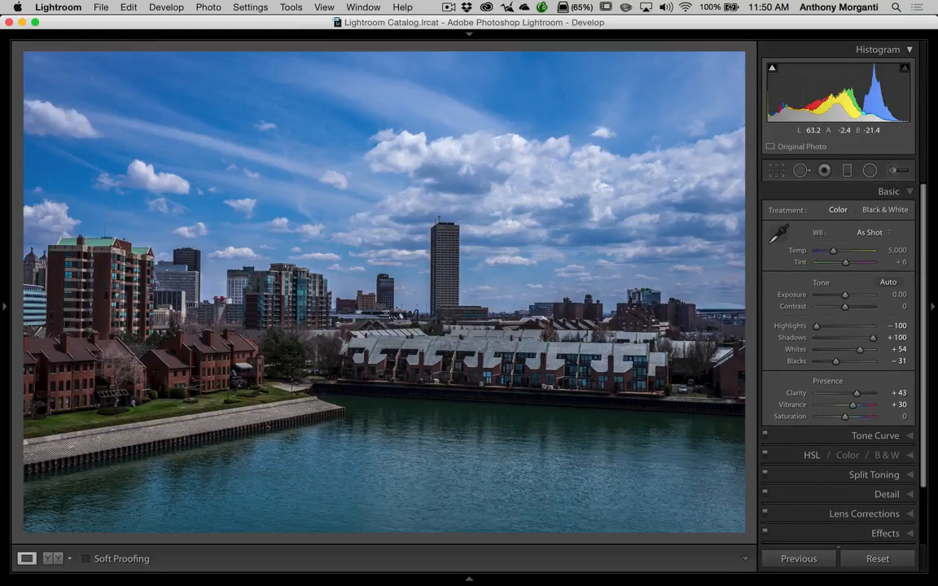
pyautogui.click(910, 192)
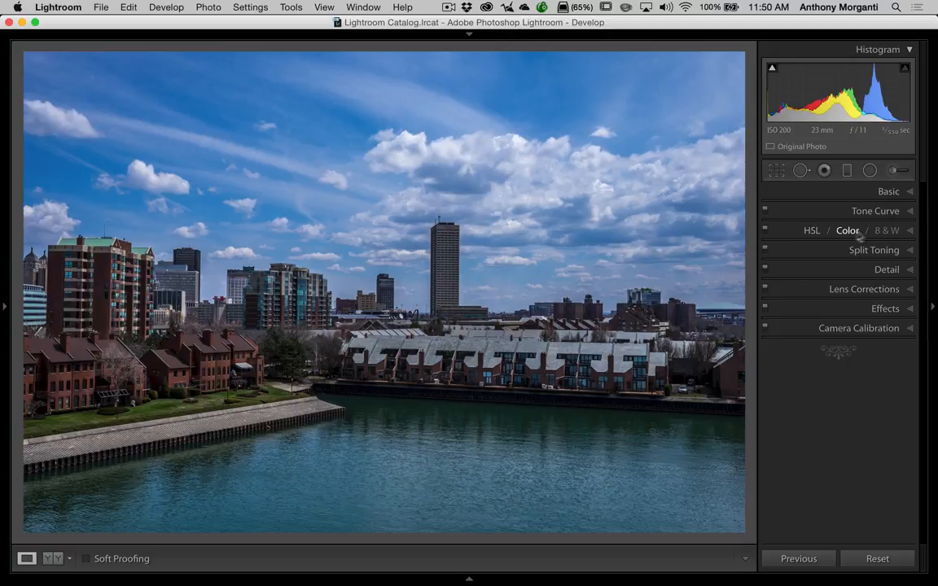
pyautogui.click(909, 231)
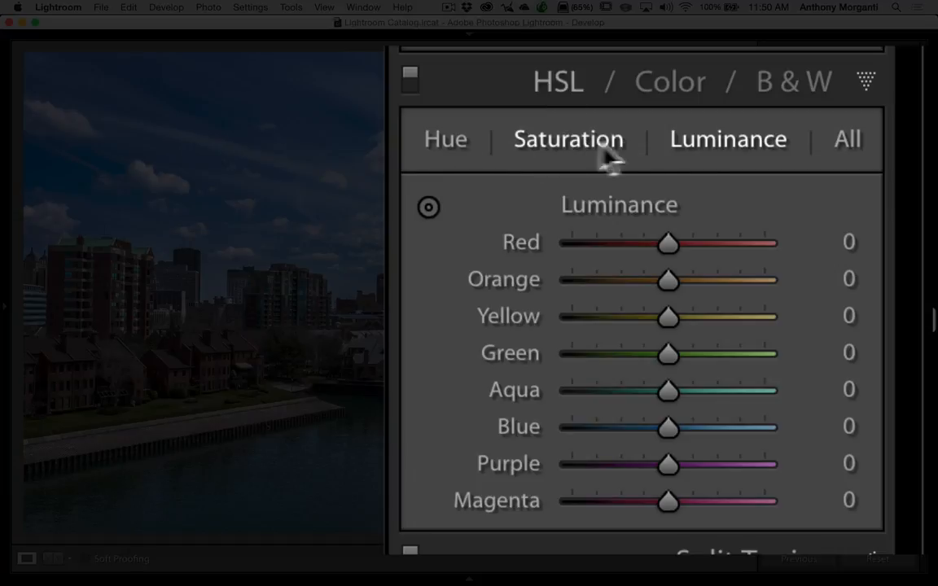
pyautogui.click(443, 140)
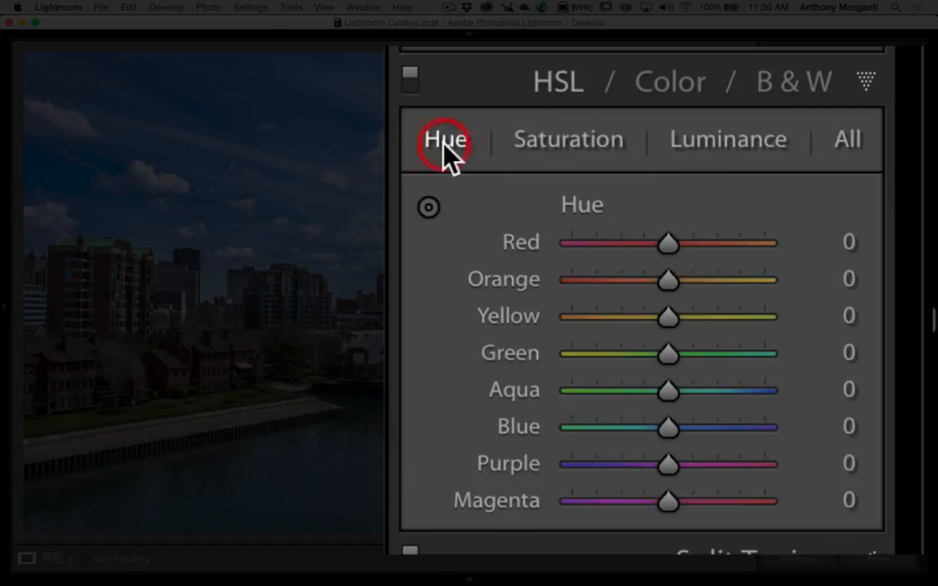
pyautogui.click(595, 138)
pyautogui.click(707, 136)
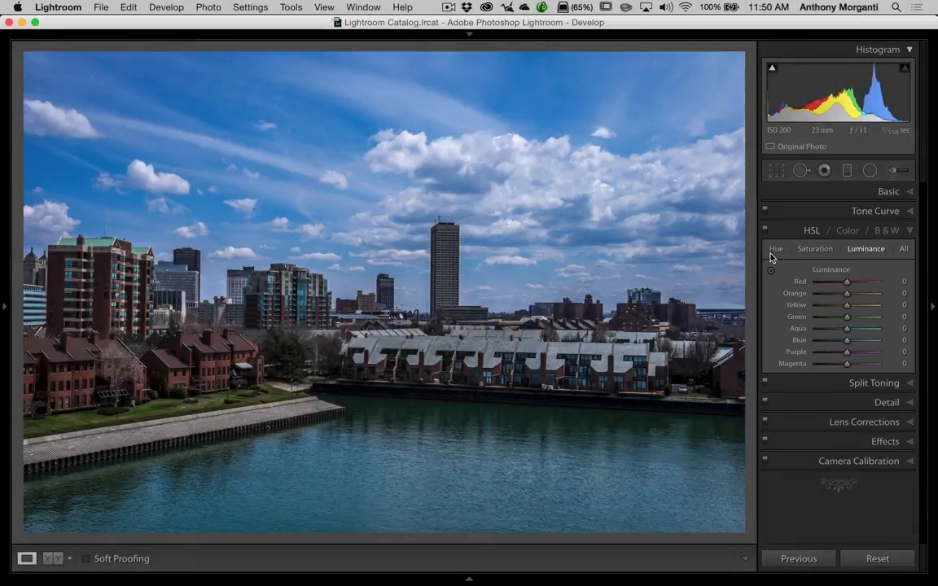
pyautogui.click(775, 250)
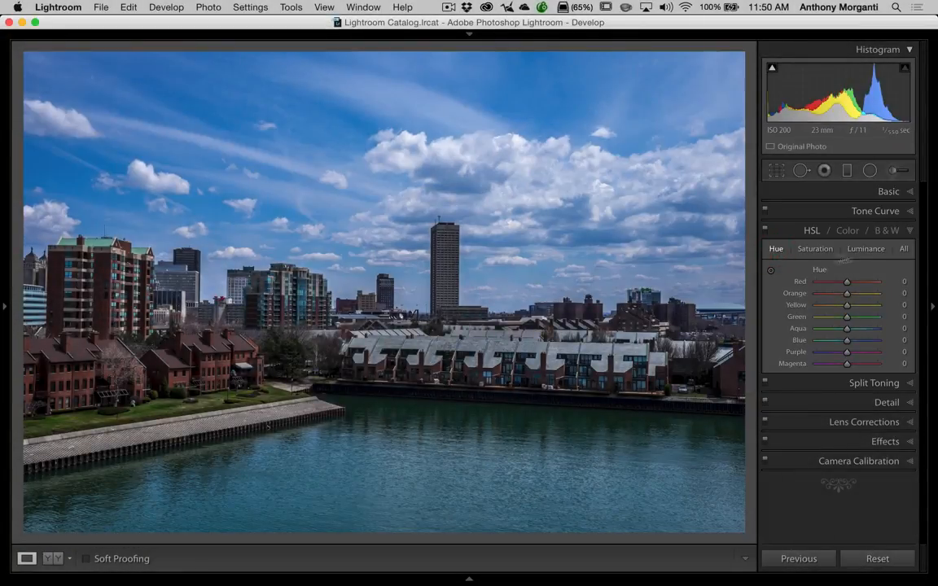
# Step: Set the Blue saturation to +15 and the Blue luminance to −9 under HSL, and collapse the HSL adjustments
pyautogui.click(816, 251)
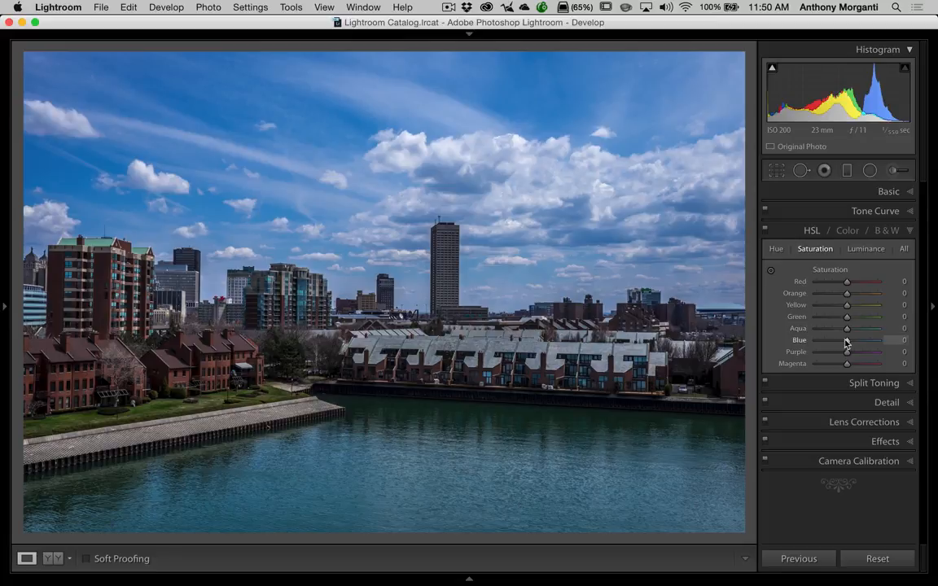
pyautogui.moveTo(848, 344)
pyautogui.mouseDown()
pyautogui.moveTo(886, 344)
pyautogui.moveTo(848, 345)
pyautogui.mouseUp()
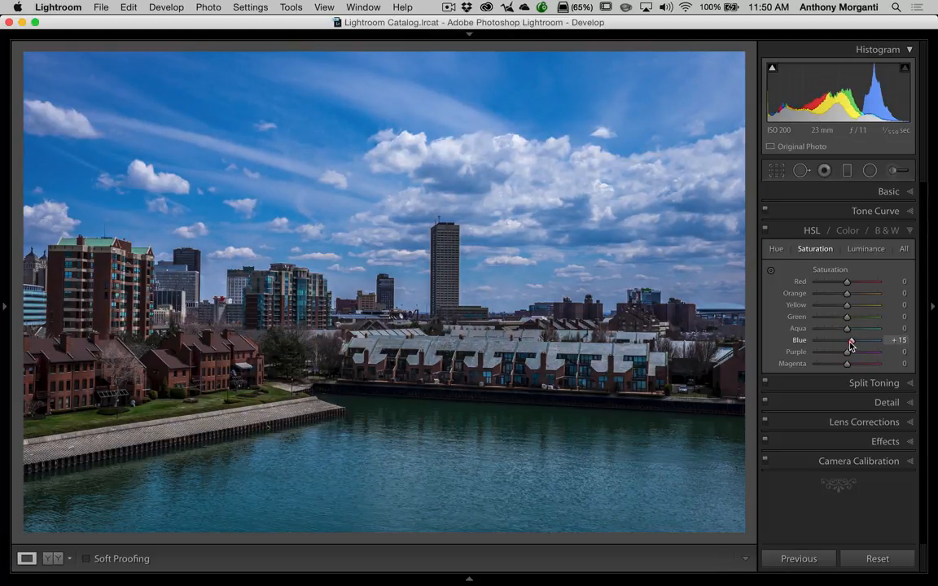
pyautogui.click(863, 249)
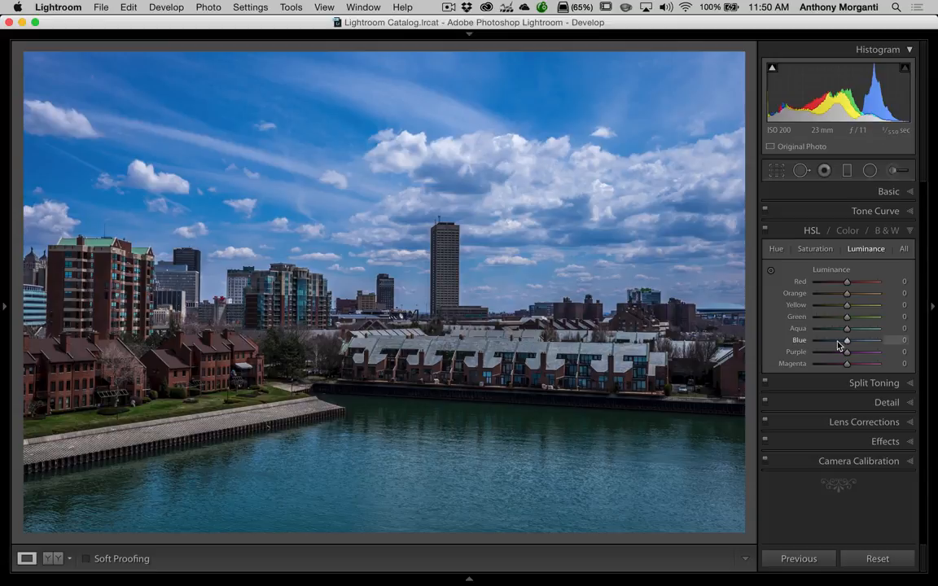
pyautogui.moveTo(846, 341)
pyautogui.mouseDown()
pyautogui.moveTo(868, 341)
pyautogui.moveTo(844, 345)
pyautogui.mouseUp()
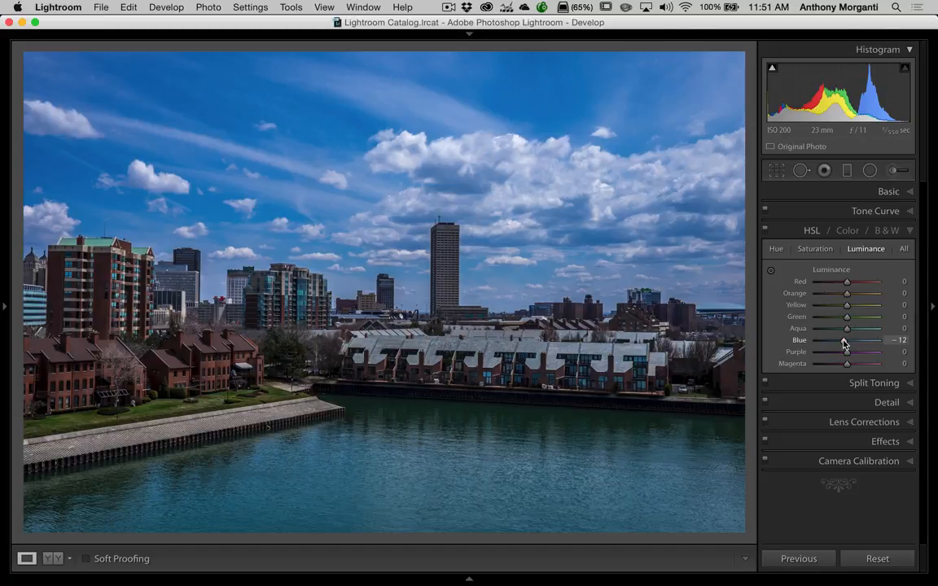
pyautogui.moveTo(844, 345); pyautogui.dragTo(845, 345)
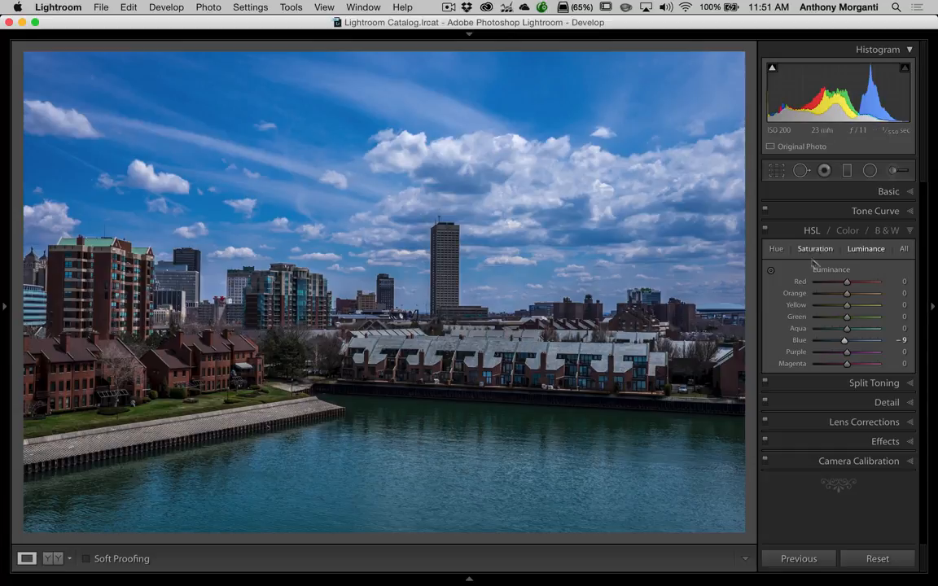
pyautogui.click(909, 232)
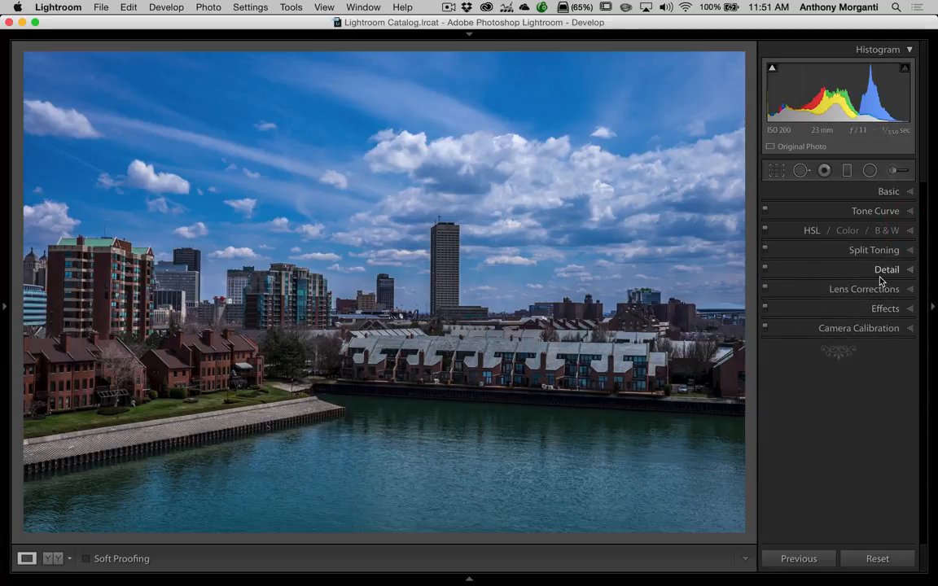
# Step: Set the Sharpening Amount to 71 and the Luminance noise reduction to 43 under Detail, and collapse the Detail adjustments
pyautogui.click(910, 272)
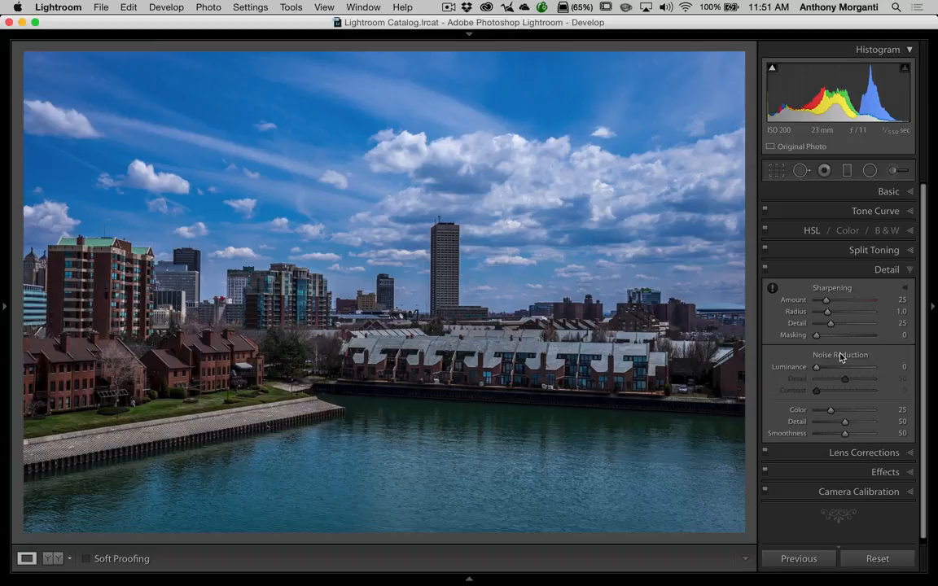
pyautogui.click(850, 303)
pyautogui.moveTo(850, 302); pyautogui.dragTo(842, 303)
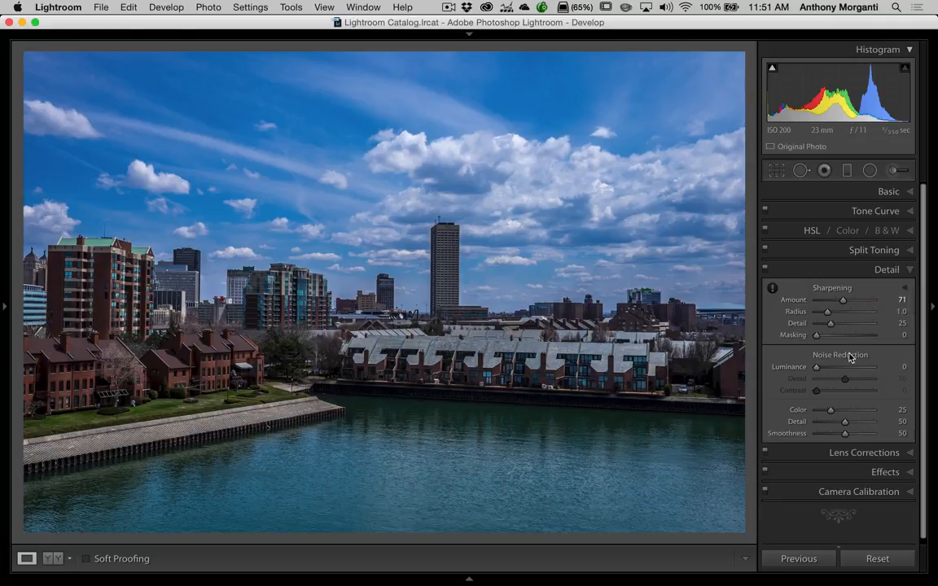
pyautogui.moveTo(817, 371); pyautogui.dragTo(840, 371)
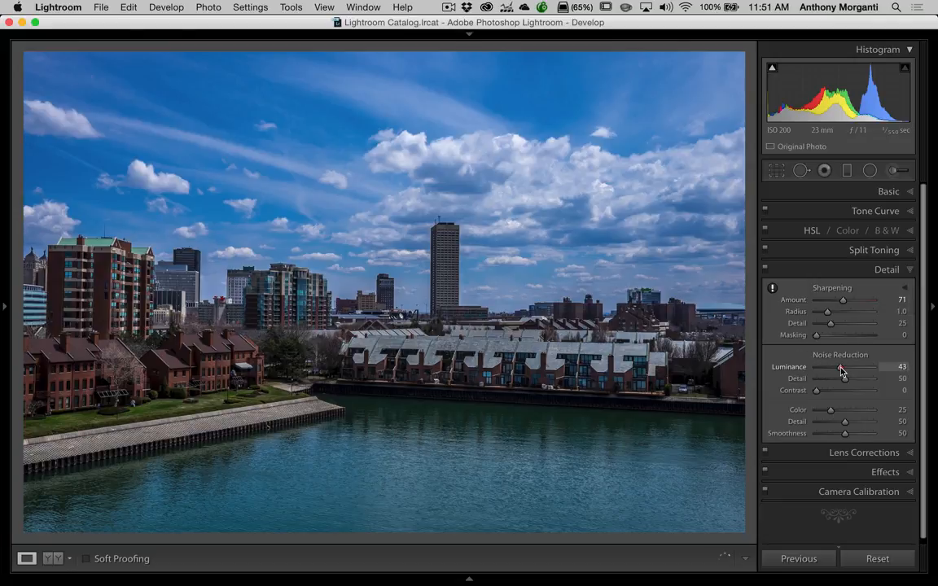
pyautogui.click(893, 272)
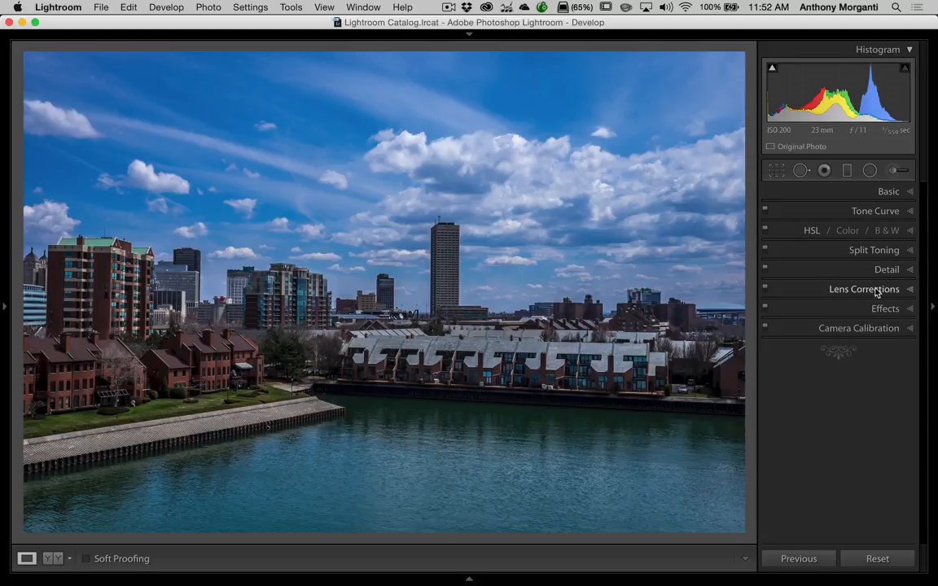
# Step: Apply the Auto Upright correction from the basic Lens Corrections and collapse that section
pyautogui.click(875, 290)
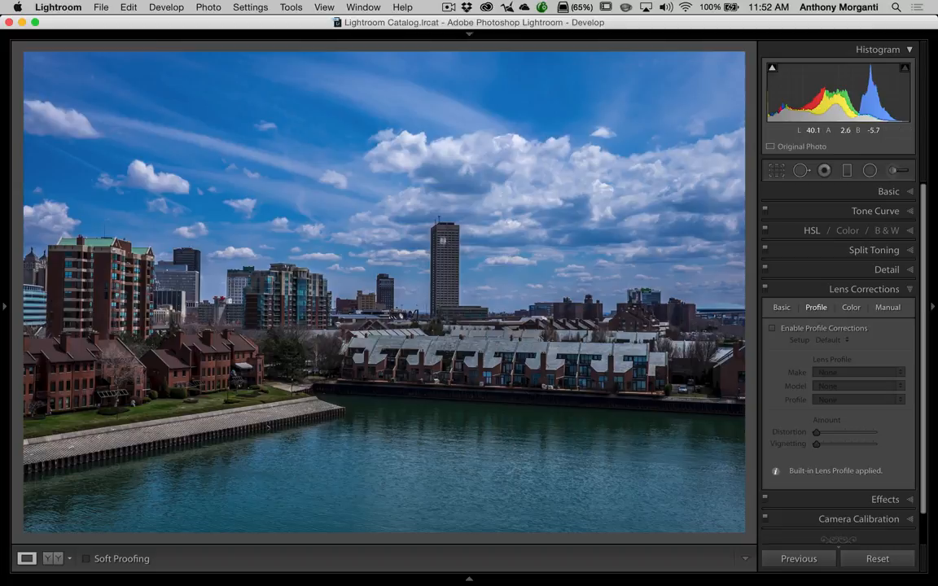
pyautogui.click(780, 308)
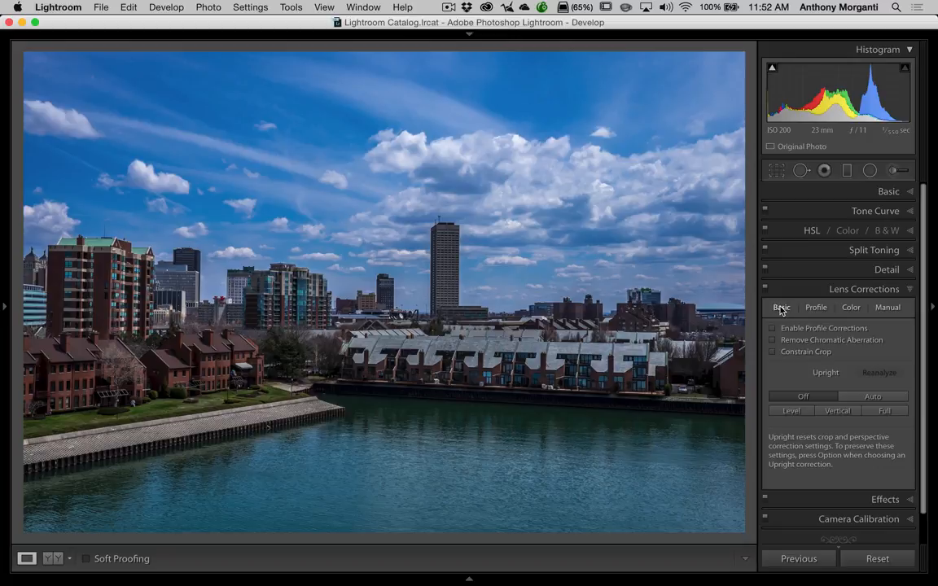
pyautogui.click(867, 397)
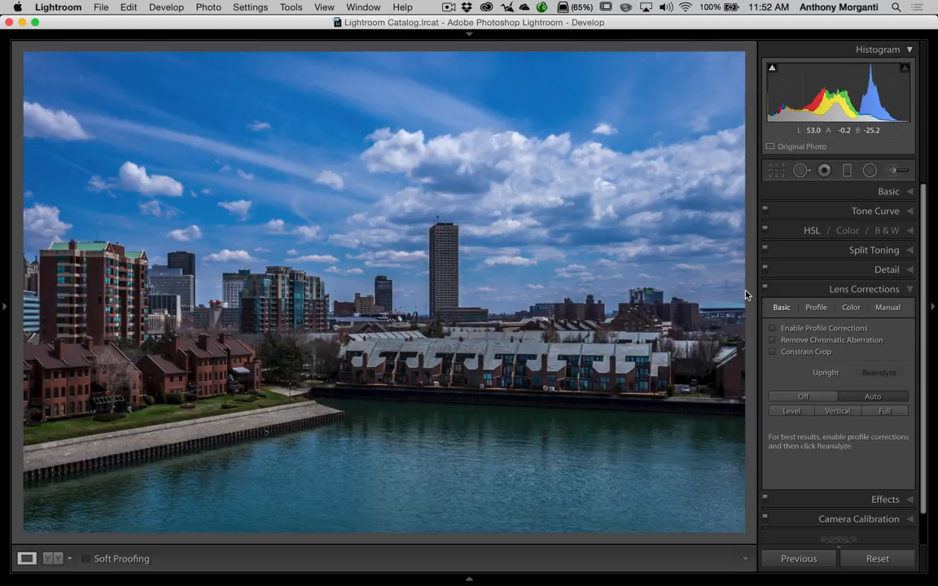
pyautogui.click(904, 289)
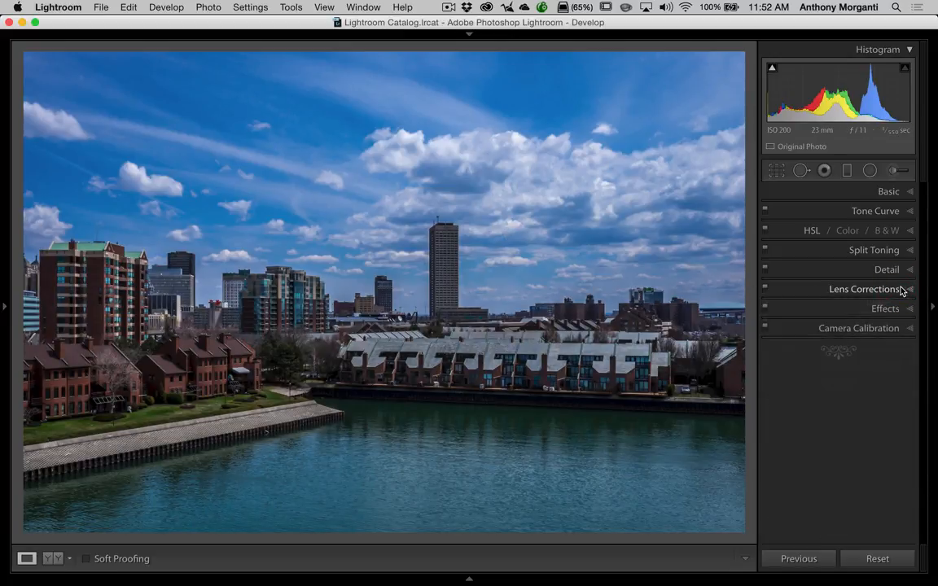
# Step: Raise Blacks to −9 in the Basic adjustments and collapse the section
pyautogui.click(885, 193)
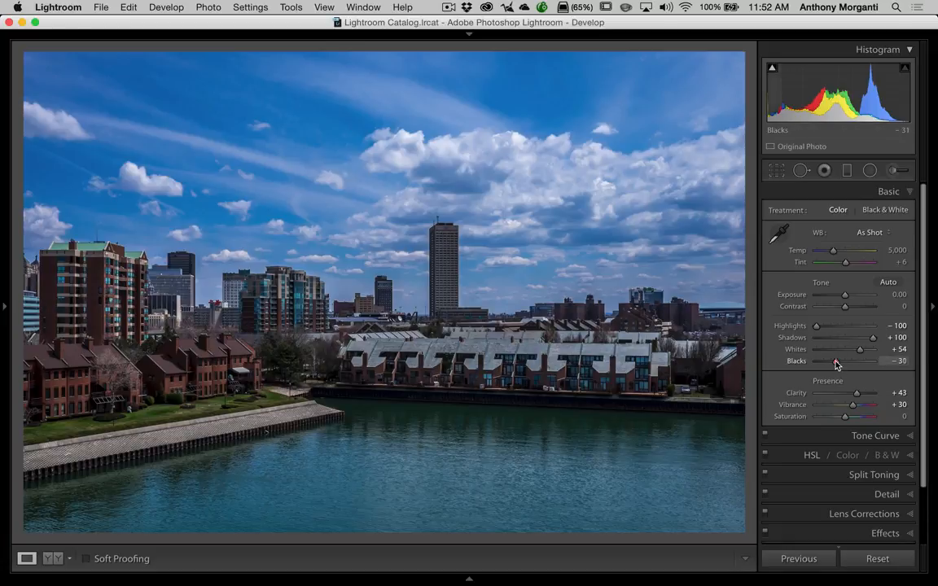
pyautogui.moveTo(836, 363); pyautogui.dragTo(840, 365)
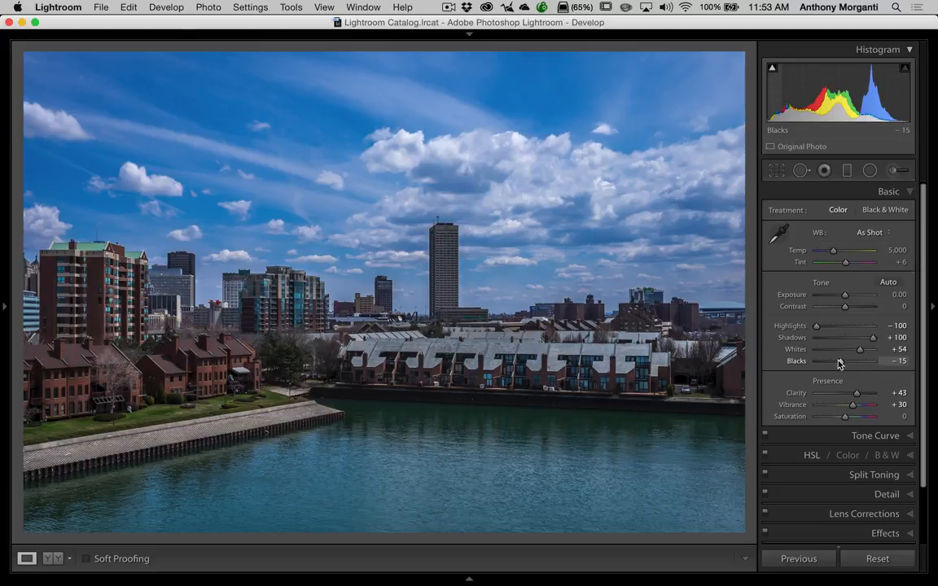
pyautogui.moveTo(841, 363); pyautogui.dragTo(843, 363)
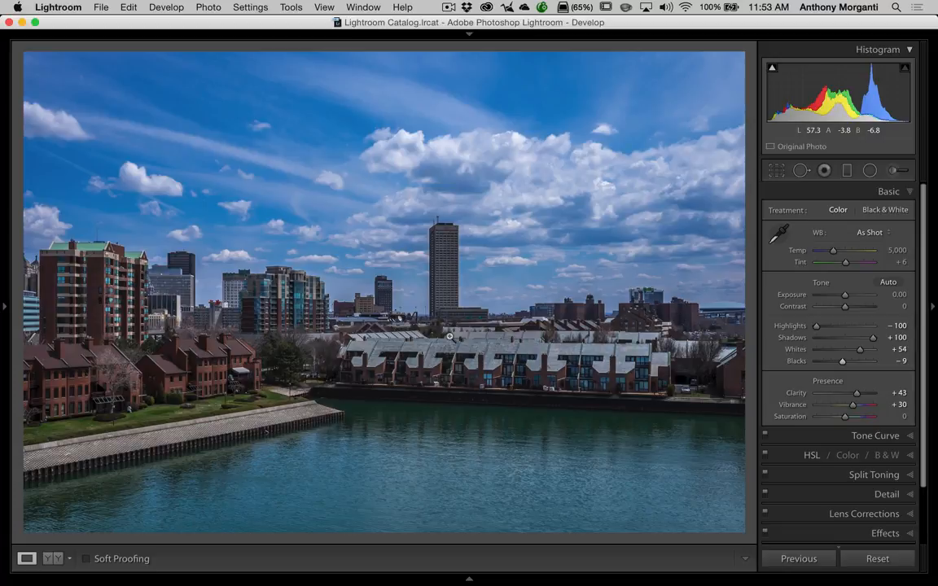
pyautogui.click(907, 192)
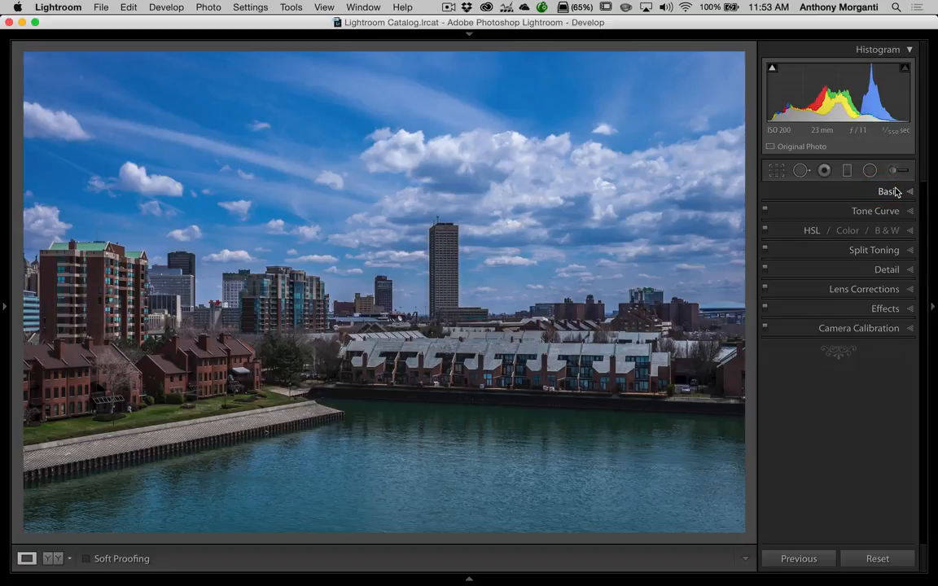
# Step: Compare the straightened photo with its original at full size and side by side, and return to the single view
pyautogui.press('\\')
pyautogui.press('\\')
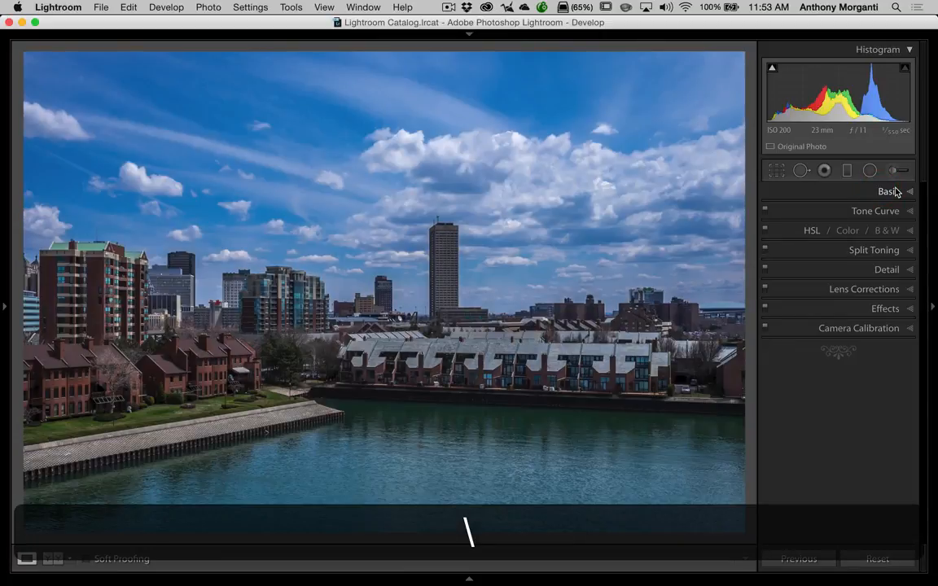
pyautogui.press('y')
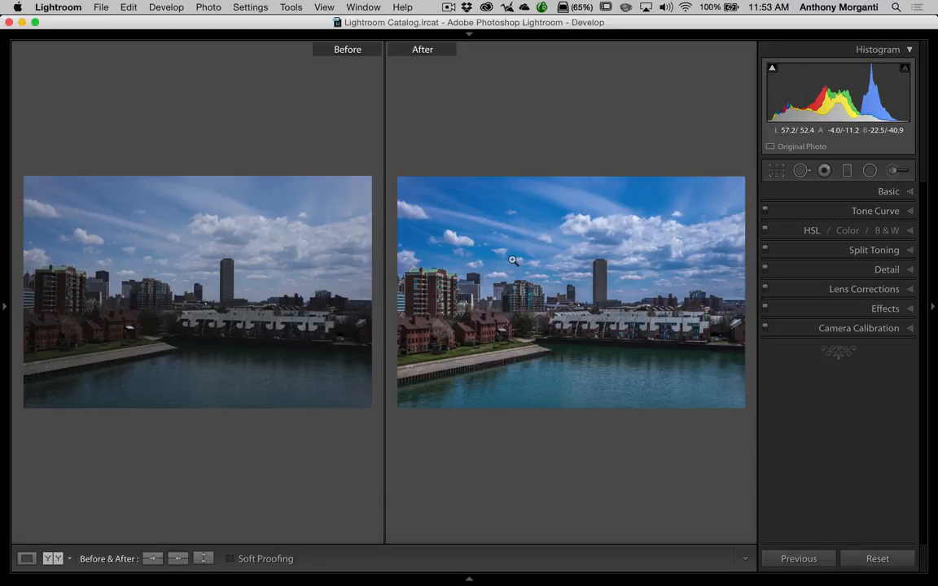
pyautogui.press('y')
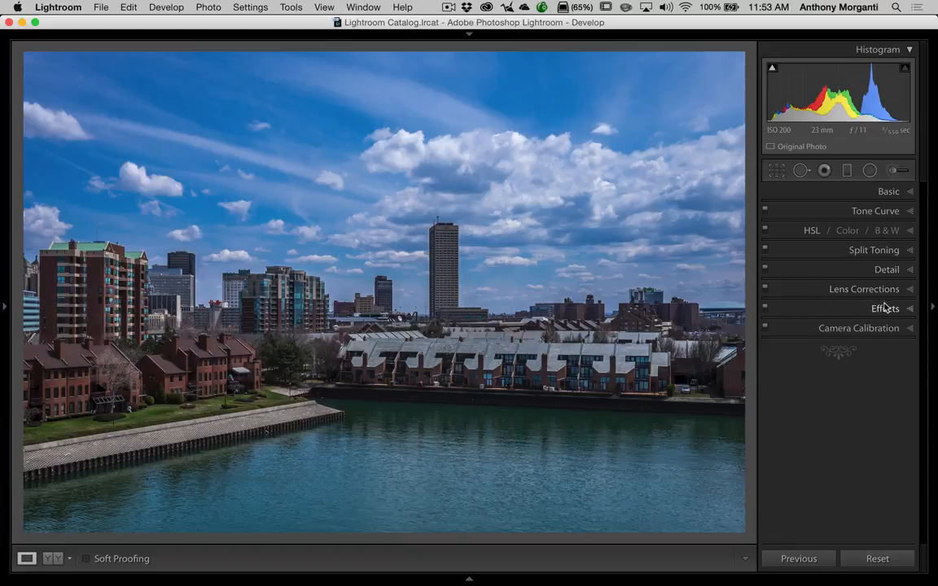
# Step: Set the Post-Crop Vignetting Amount to −12 with the Highlight Priority style, and collapse the Effects adjustments
pyautogui.click(883, 310)
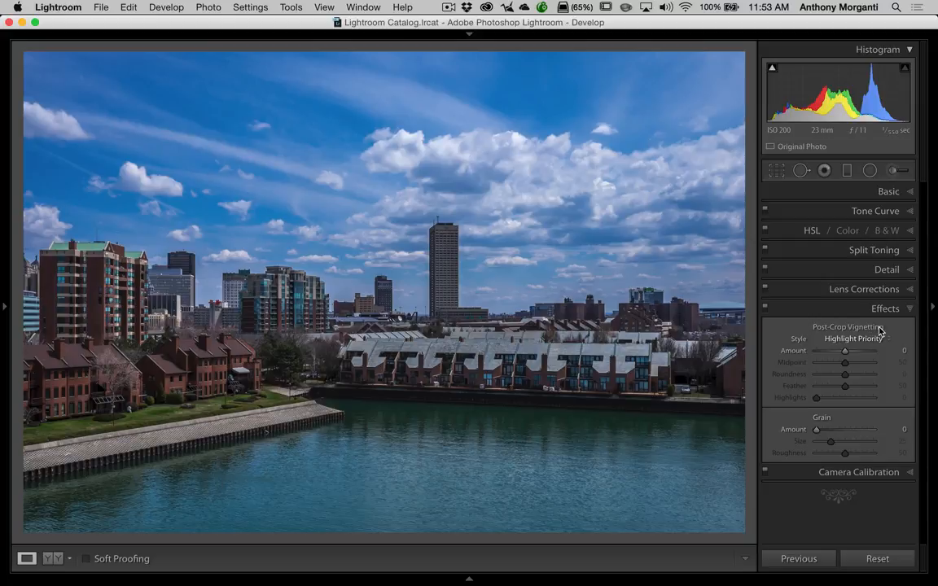
pyautogui.moveTo(845, 353)
pyautogui.mouseDown()
pyautogui.moveTo(876, 353)
pyautogui.moveTo(818, 354)
pyautogui.moveTo(843, 354)
pyautogui.mouseUp()
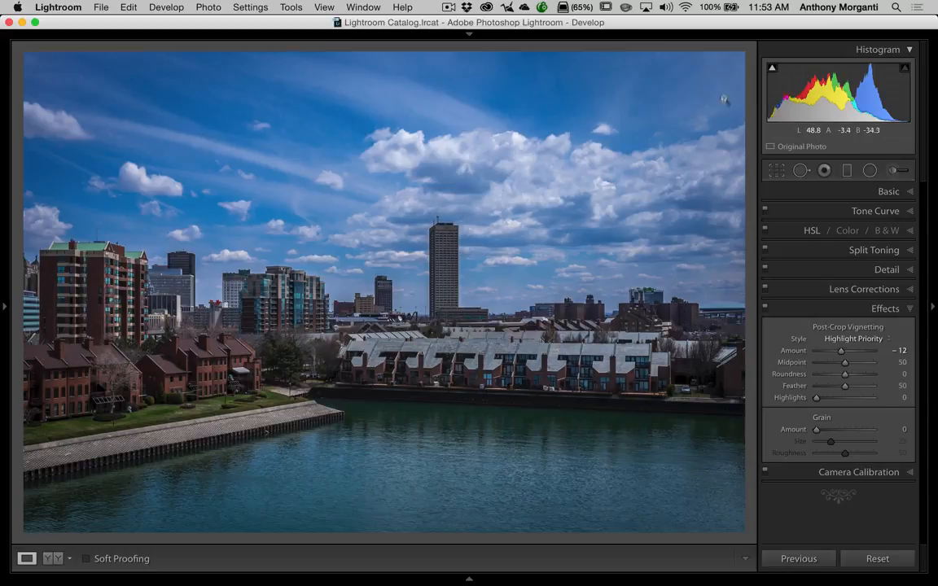
pyautogui.click(884, 311)
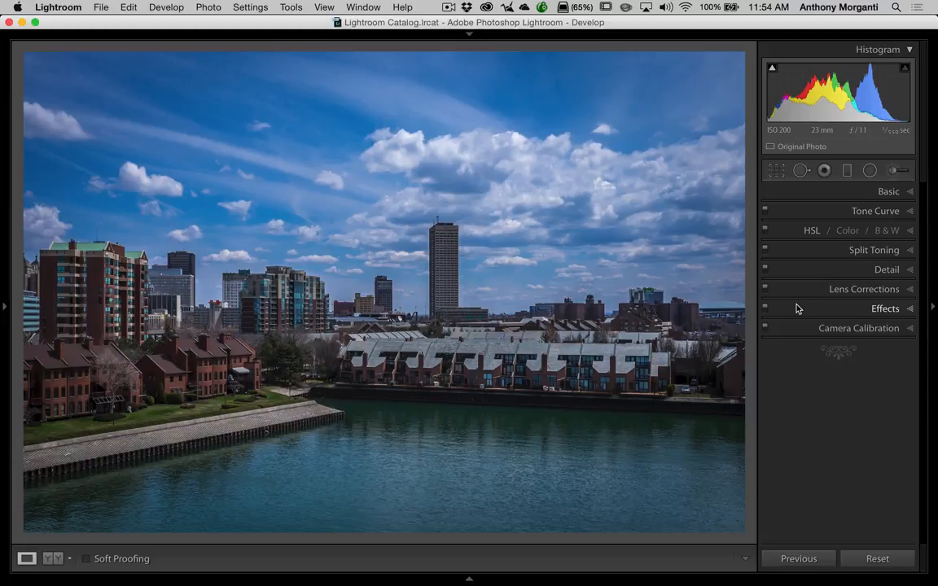
# Step: Compare the vignetted photo with its original once more, at full size and side by side
pyautogui.press('\\')
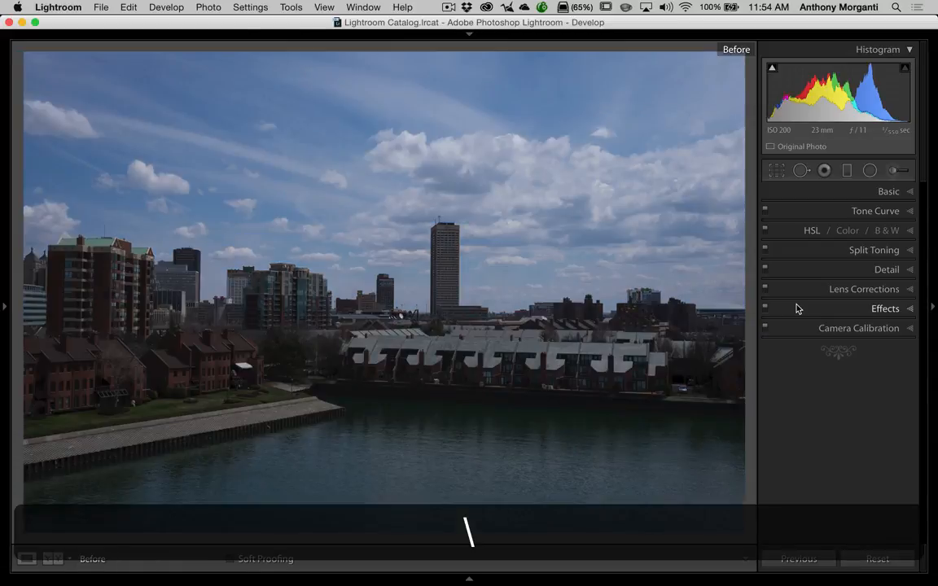
pyautogui.press('\\')
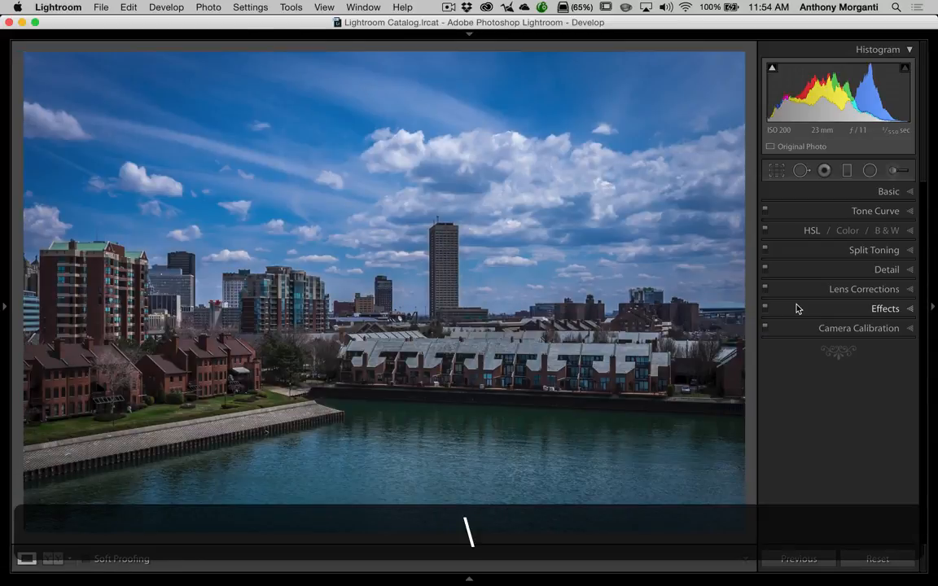
pyautogui.press('y')
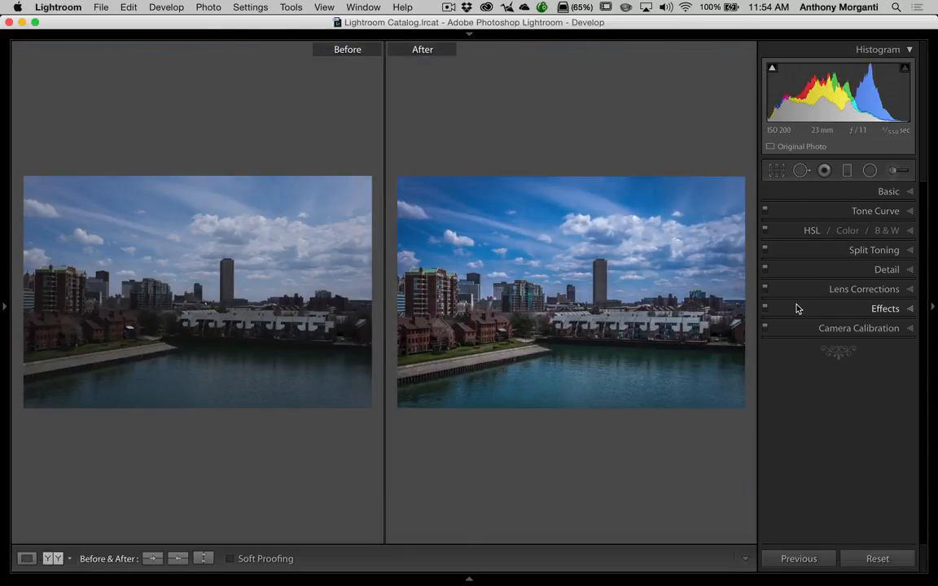
pyautogui.press('y')
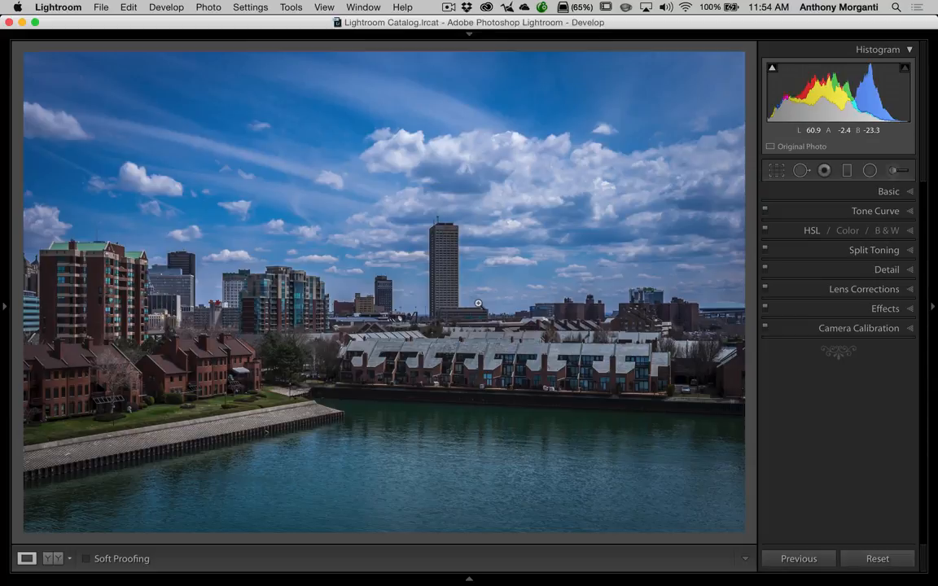
# Step: Start exporting the photo to the Desktop folder and turn off adding the exported file to this catalog
pyautogui.click(104, 7)
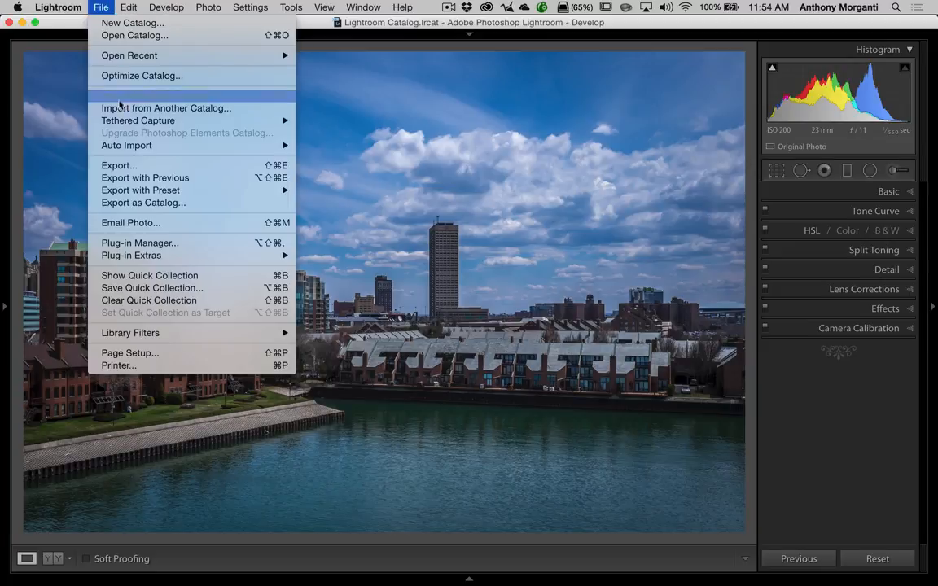
pyautogui.click(118, 167)
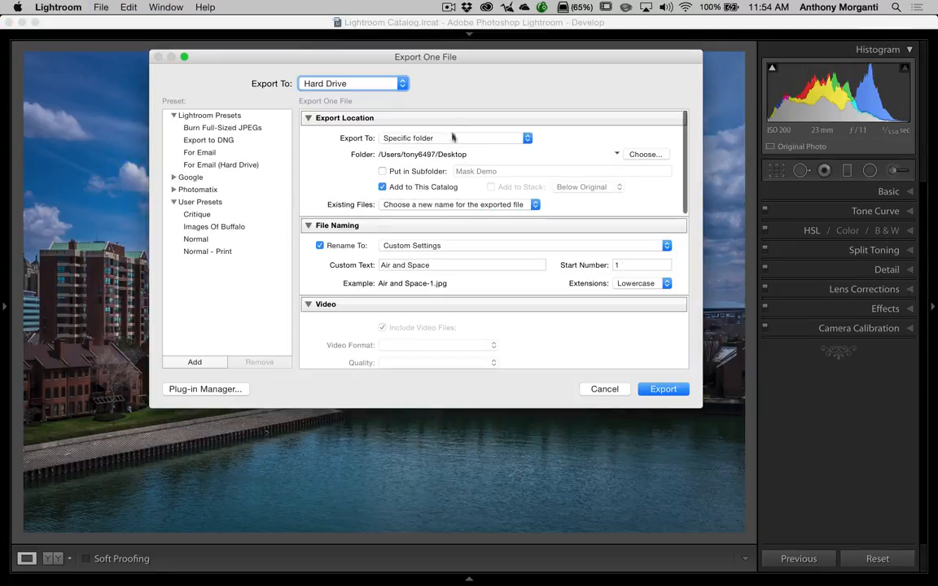
pyautogui.scroll(-10, 415, 256)
pyautogui.scroll(4, 416, 257)
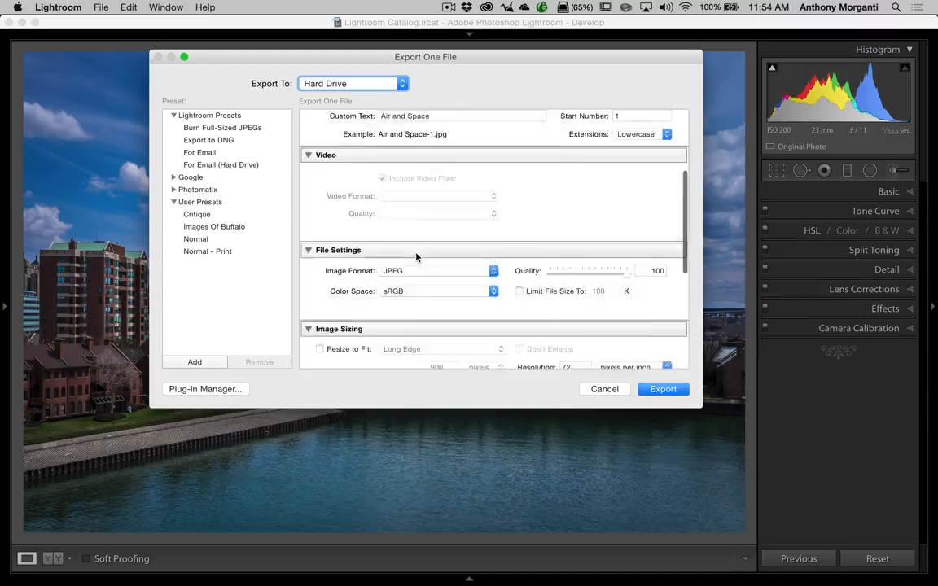
pyautogui.scroll(6, 416, 257)
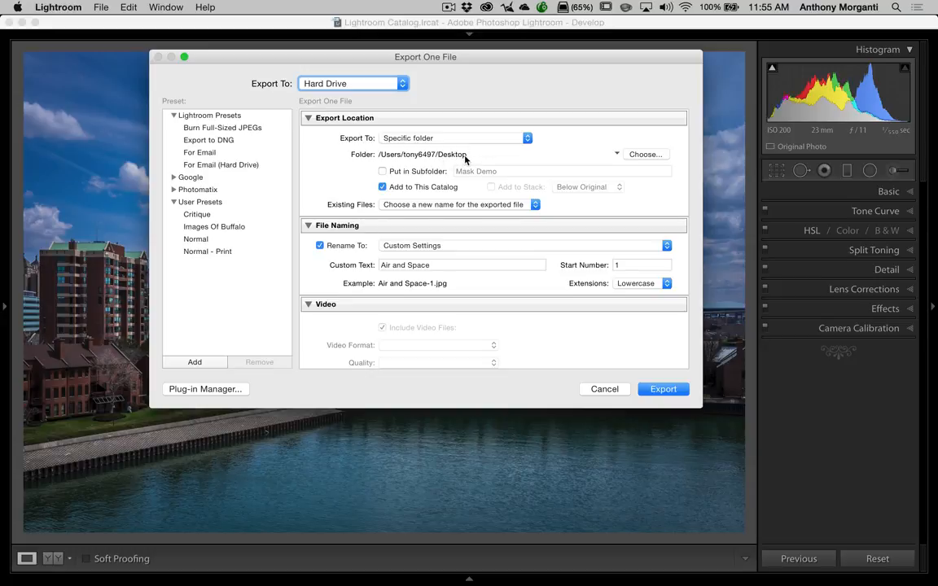
pyautogui.click(381, 188)
# Step: Set the custom text of the exported file's name to Buffalo
pyautogui.scroll(-3, 456, 210)
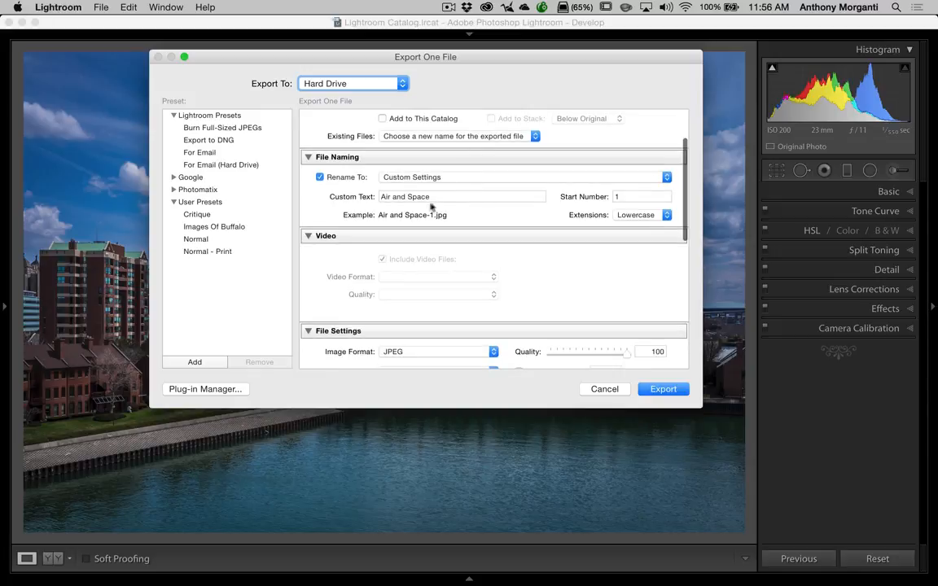
pyautogui.tripleClick(443, 197)
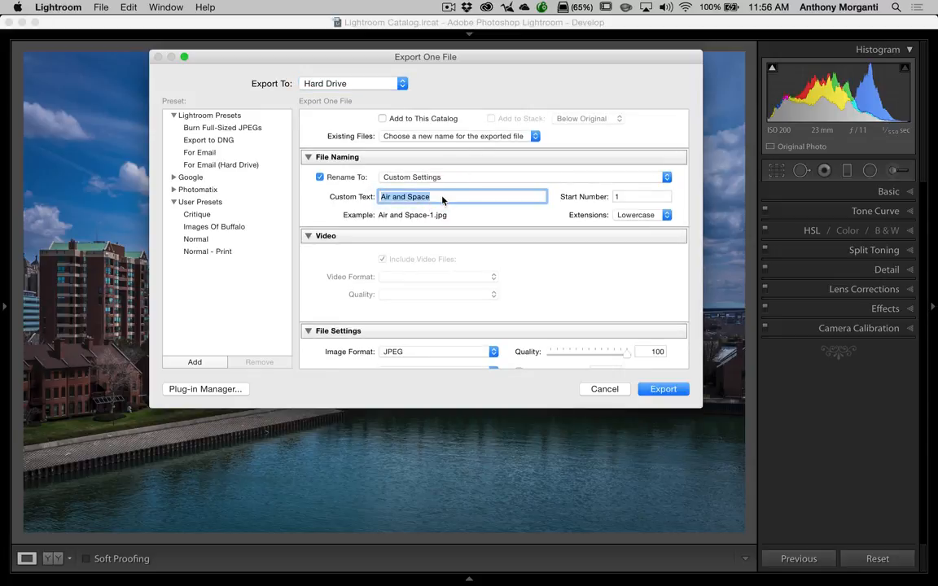
pyautogui.write('Buffalo')
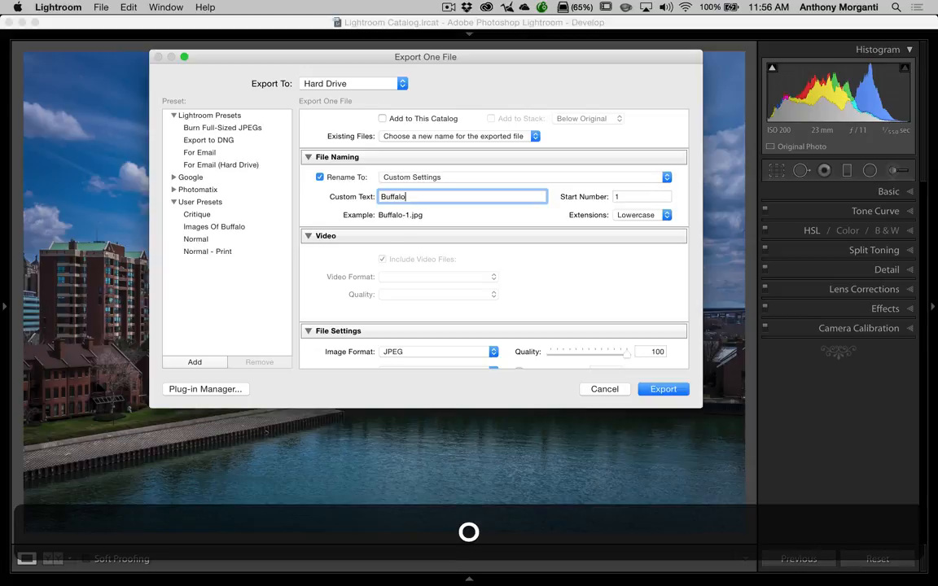
# Step: Keep JPEG as the image format and sRGB as the color space in the export's file settings
pyautogui.scroll(-5, 399, 168)
pyautogui.scroll(4, 398, 167)
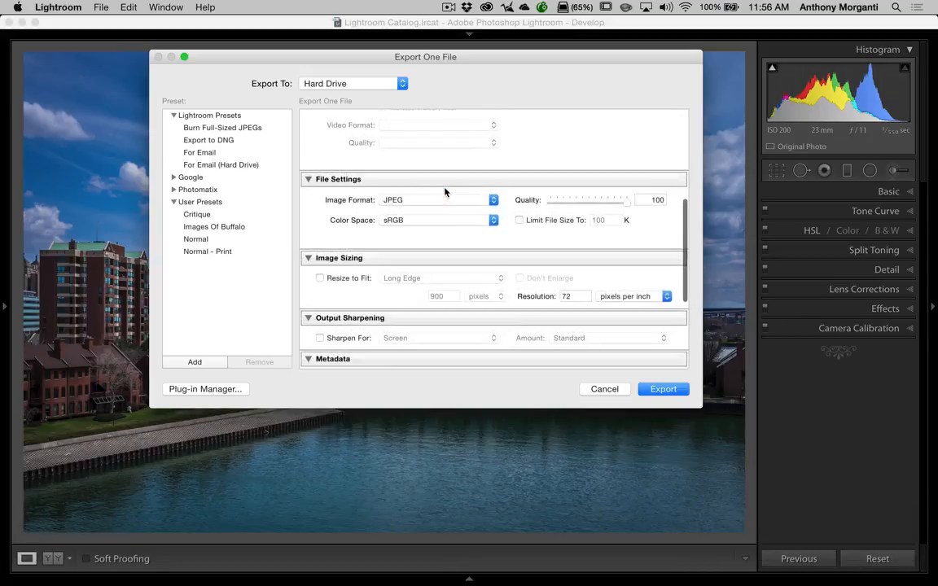
pyautogui.scroll(-5, 364, 215)
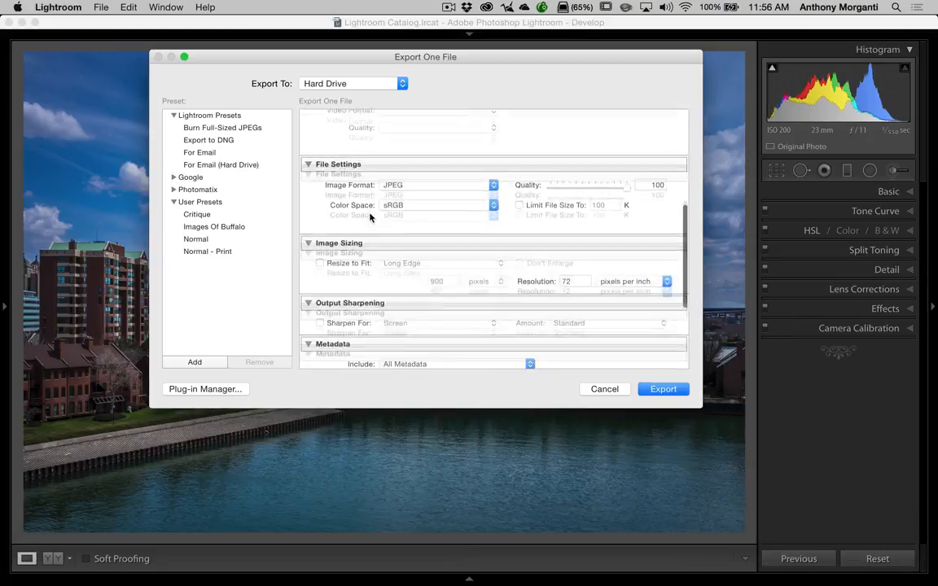
pyautogui.scroll(1, 364, 217)
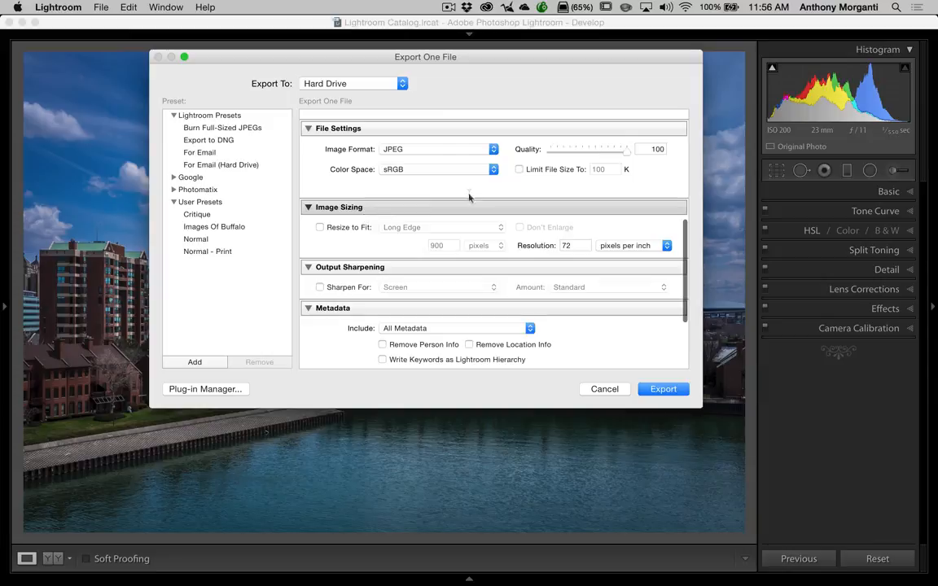
pyautogui.click(493, 149)
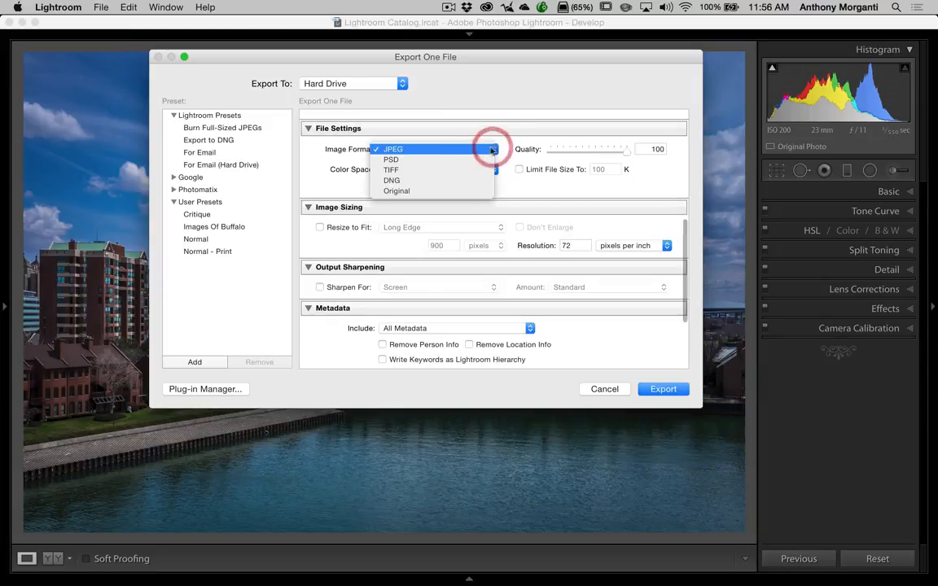
pyautogui.click(409, 150)
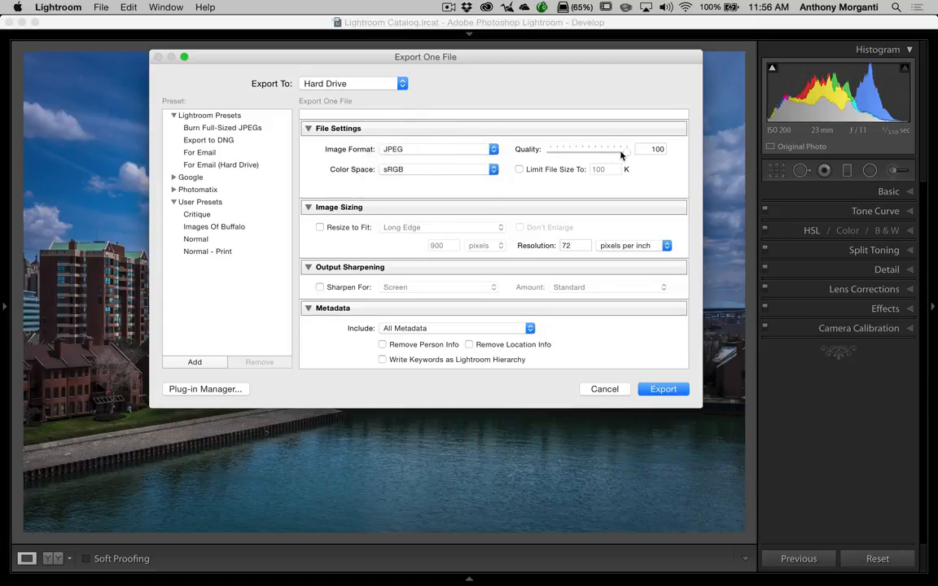
pyautogui.click(494, 170)
pyautogui.click(494, 170)
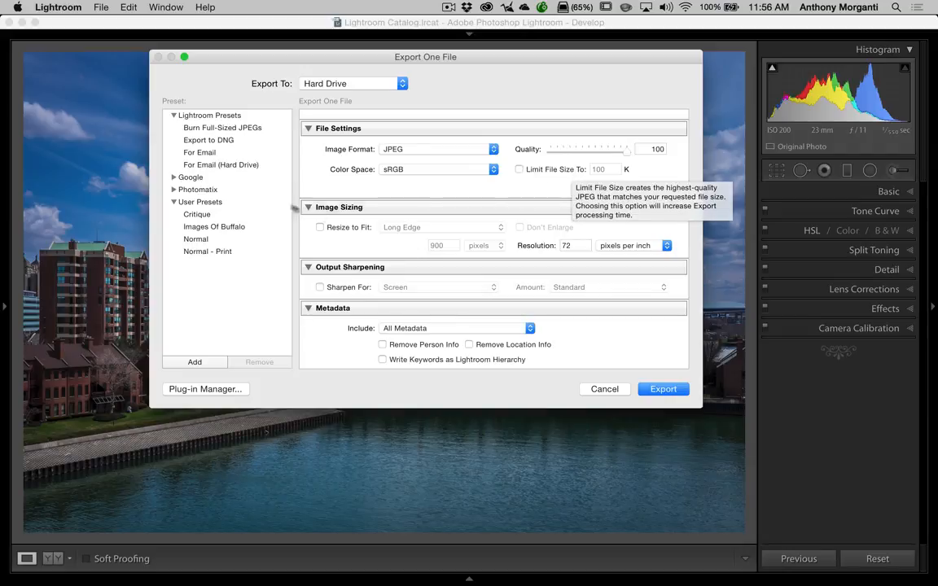
# Step: Set the export resolution to 300 pixels per inch in the image sizing settings
pyautogui.scroll(-5, 350, 227)
pyautogui.scroll(4, 350, 227)
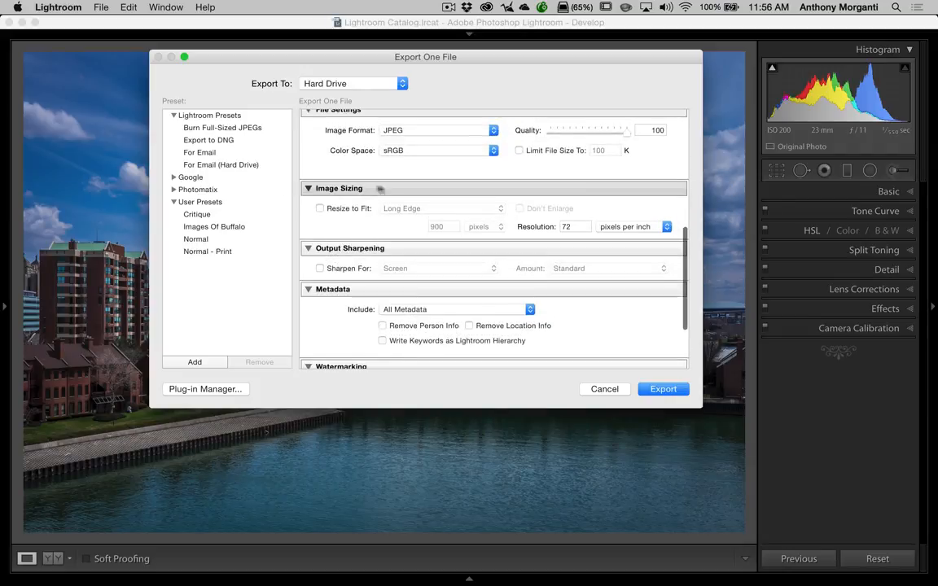
pyautogui.doubleClick(574, 227)
pyautogui.write('300')
pyautogui.scroll(1, 552, 230)
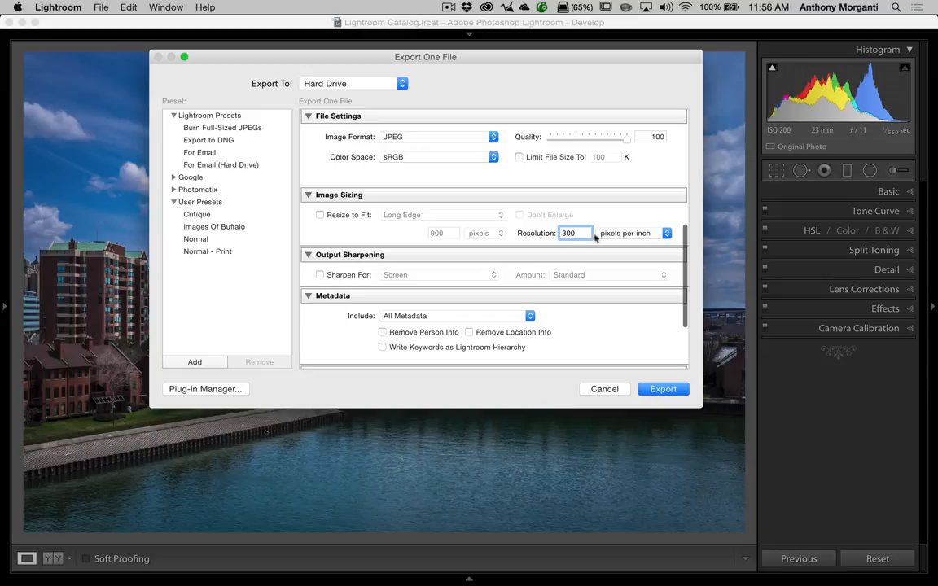
# Step: Set the export resolution to 72 pixels per inch
pyautogui.doubleClick(558, 234)
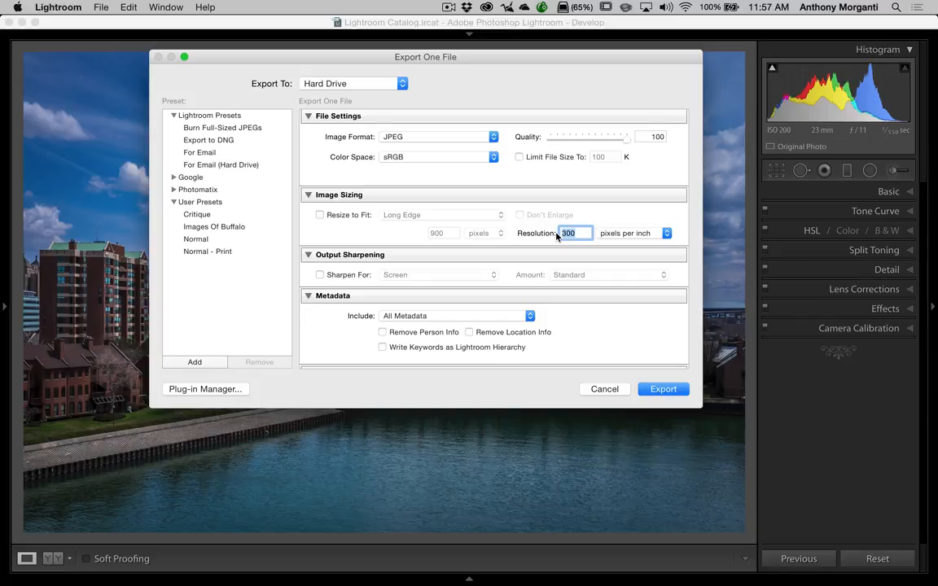
pyautogui.write('72')
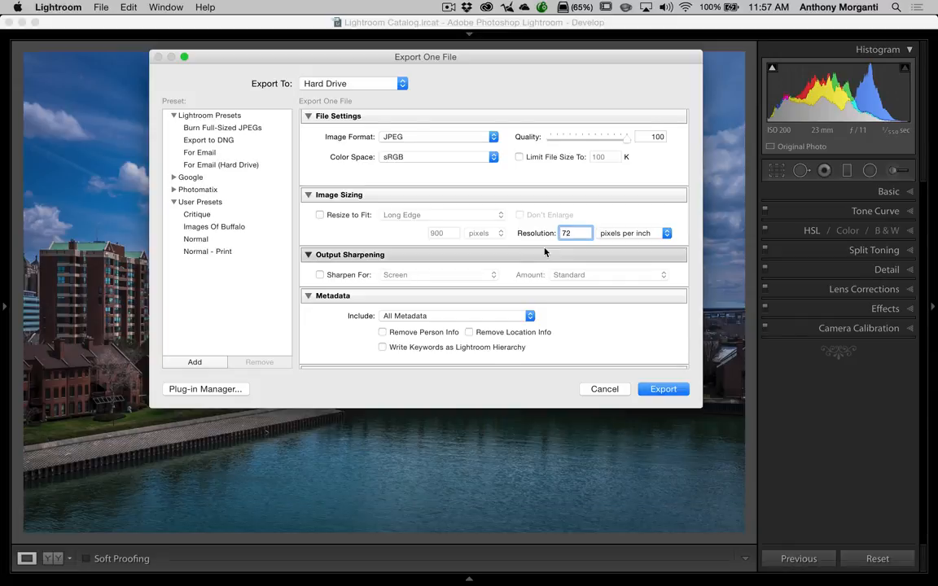
pyautogui.press('Tab')
# Step: Export the photo, keeping All Metadata, no resizing, sharpening or watermark, and Do nothing as the action after export
pyautogui.scroll(1, 534, 249)
pyautogui.scroll(-5, 534, 249)
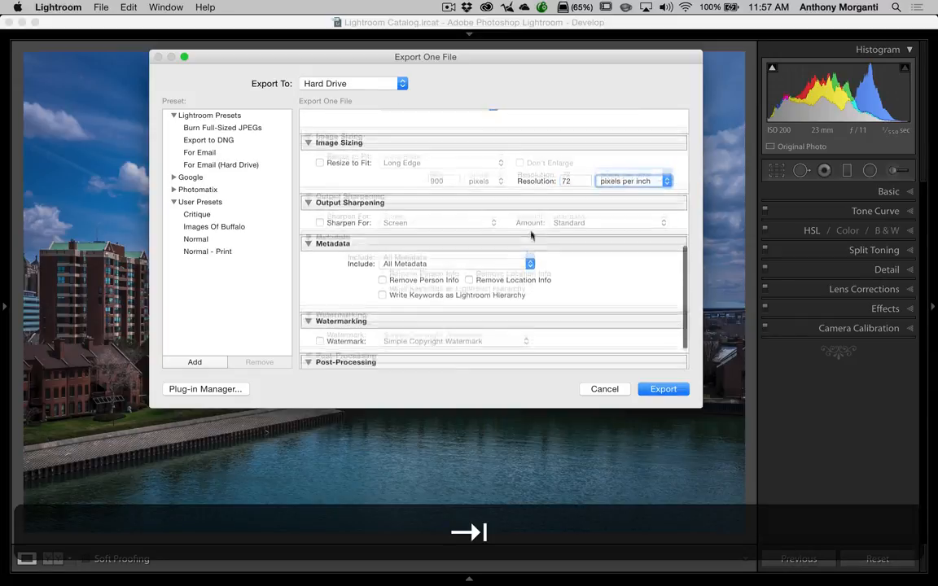
pyautogui.scroll(1, 554, 178)
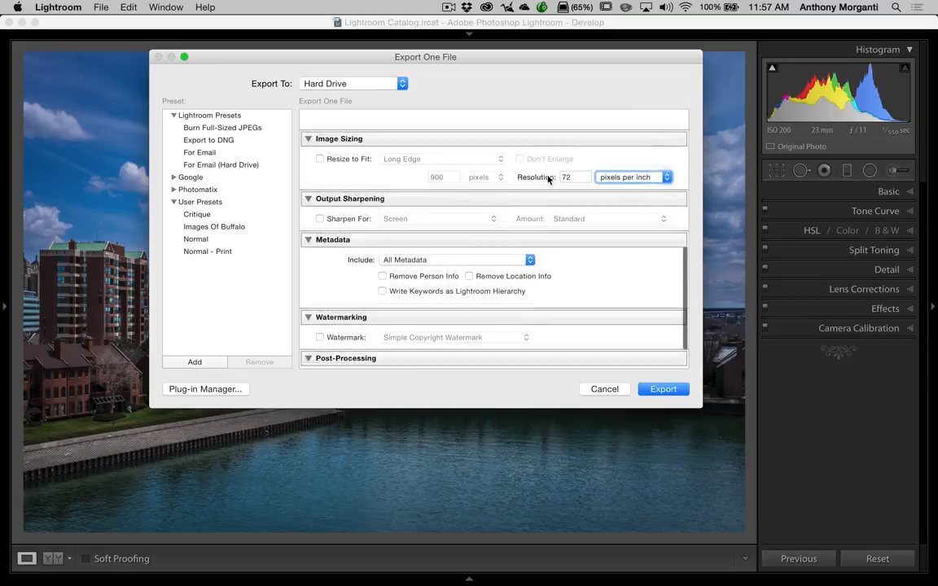
pyautogui.scroll(-3, 549, 179)
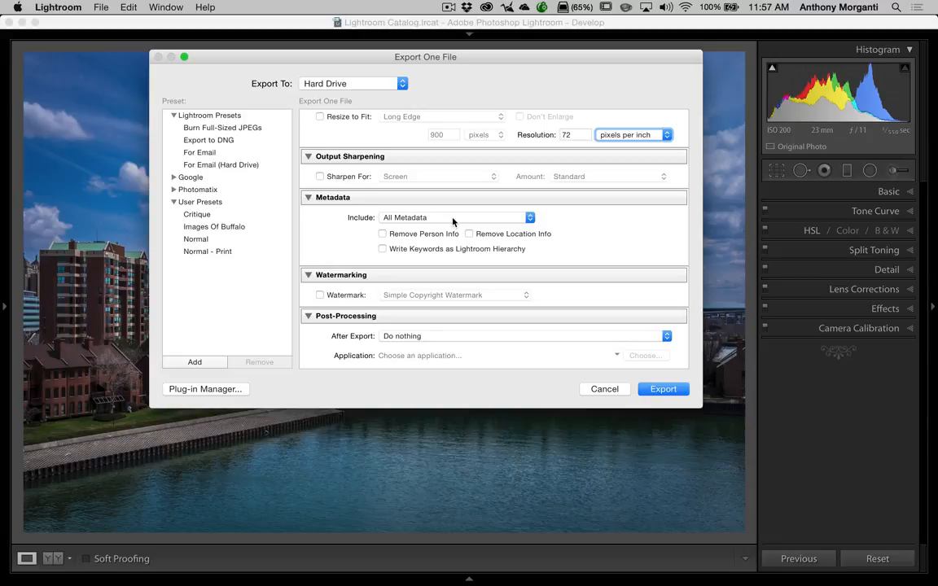
pyautogui.scroll(1, 429, 304)
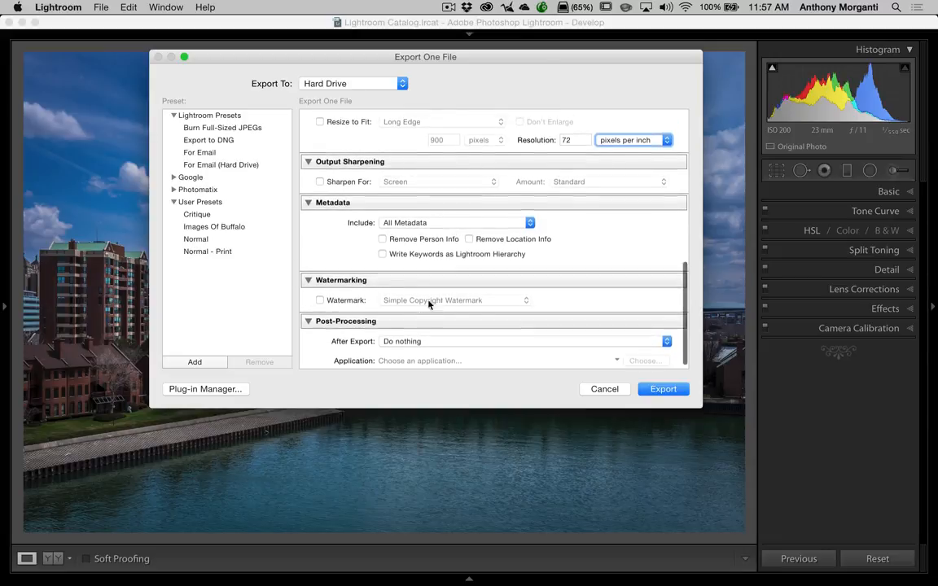
pyautogui.scroll(-1, 429, 304)
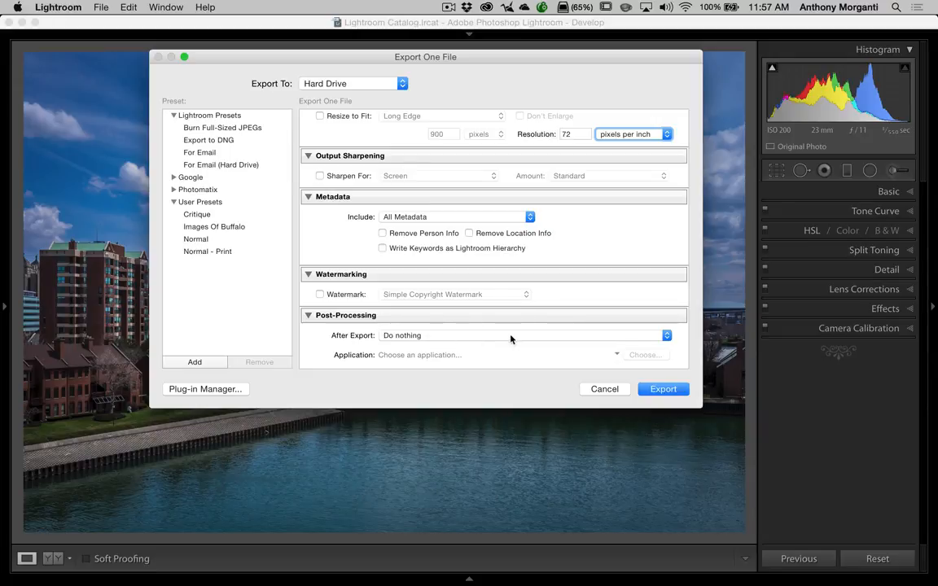
pyautogui.click(661, 389)
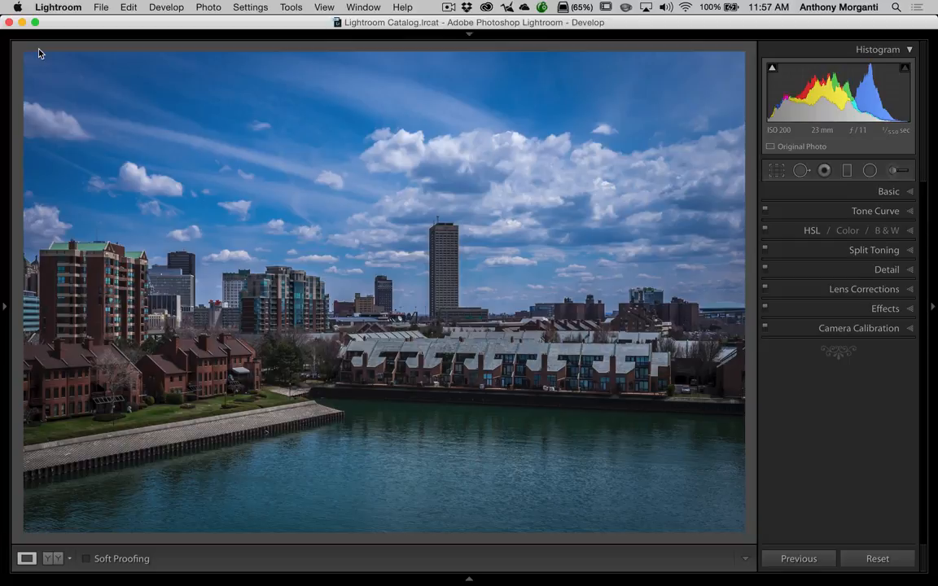
# Step: Minimize Lightroom, view the exported Buffalo-1.jpg from the desktop in Preview, and quit Preview
pyautogui.click(22, 22)
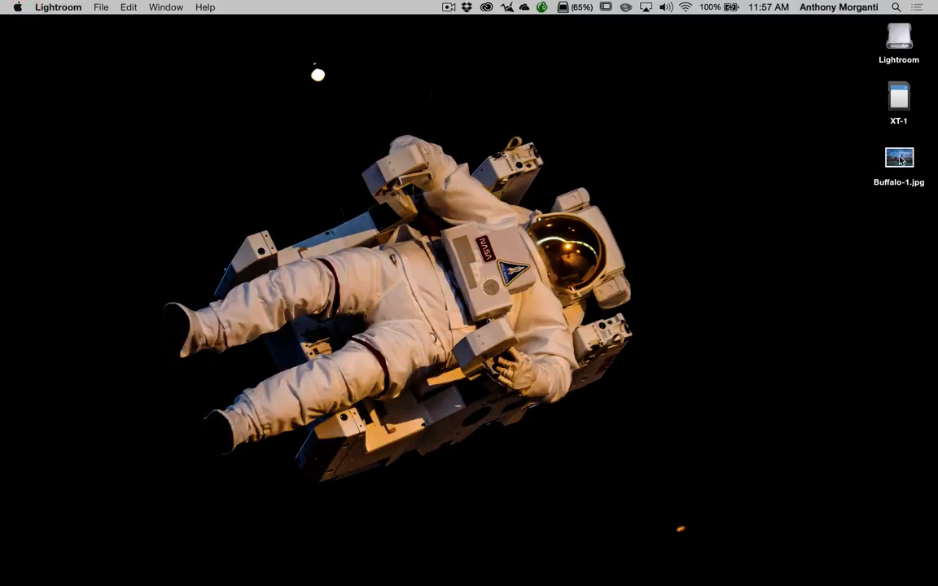
pyautogui.doubleClick(900, 160)
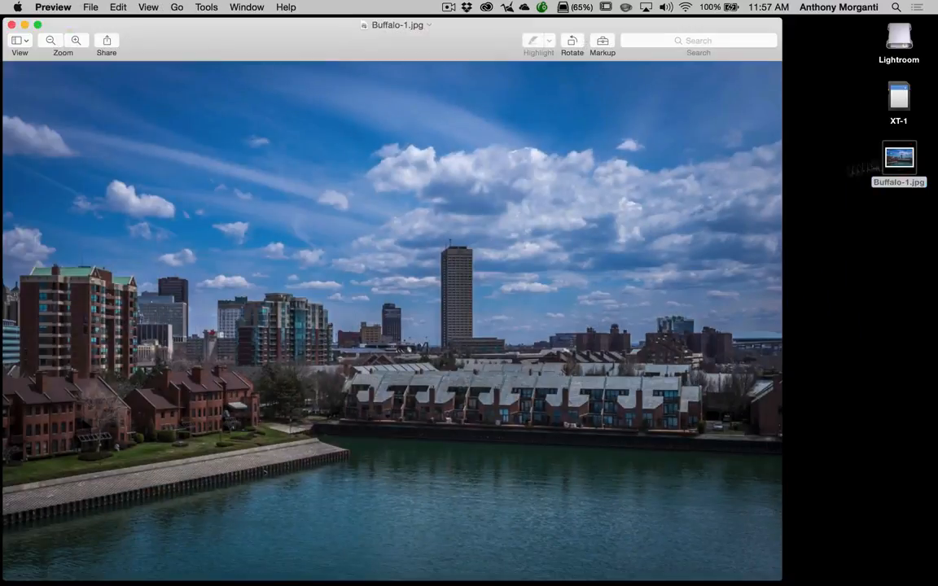
pyautogui.click(12, 24)
pyautogui.press('super+q')
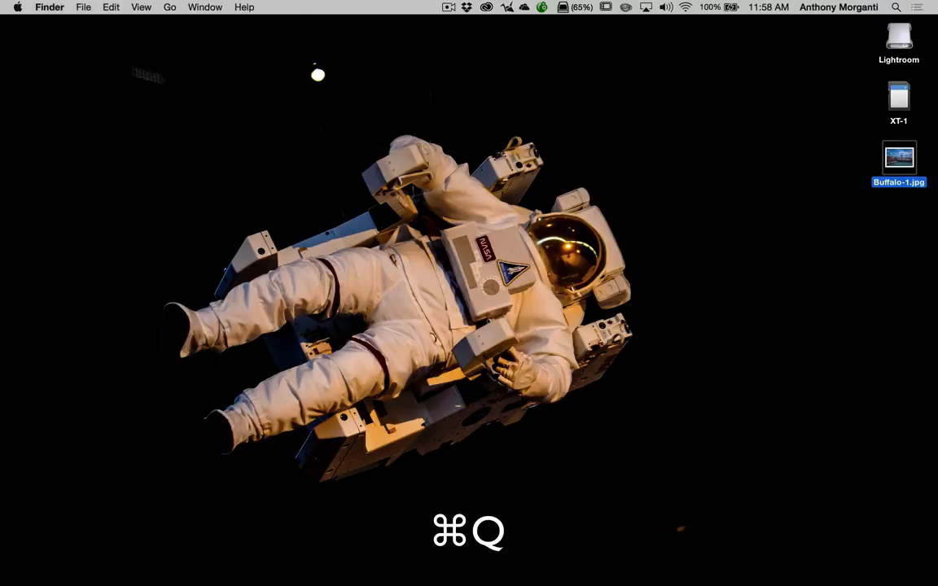
# Step: Switch back to Lightroom and bring back all the hidden panels around the photo in Develop
pyautogui.moveTo(679, 584)
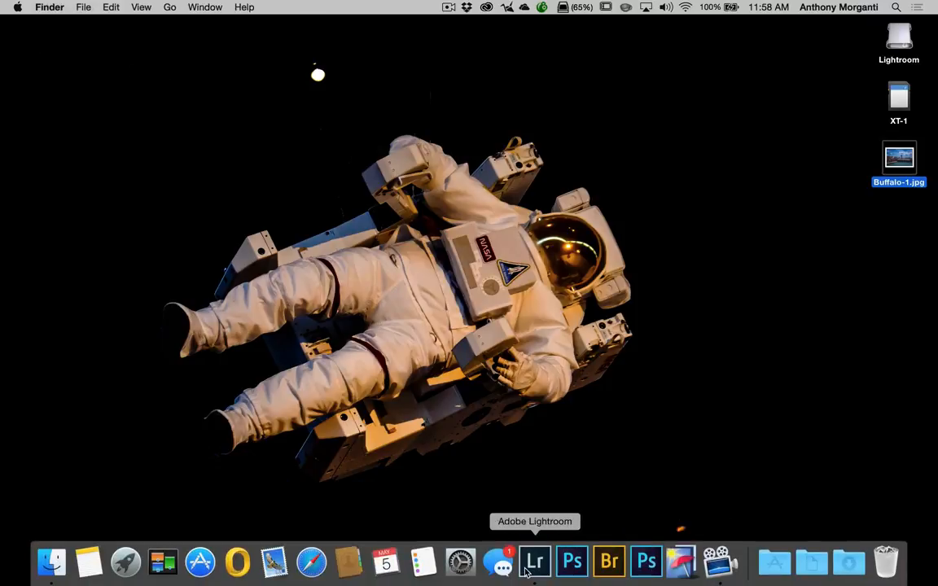
pyautogui.click(525, 572)
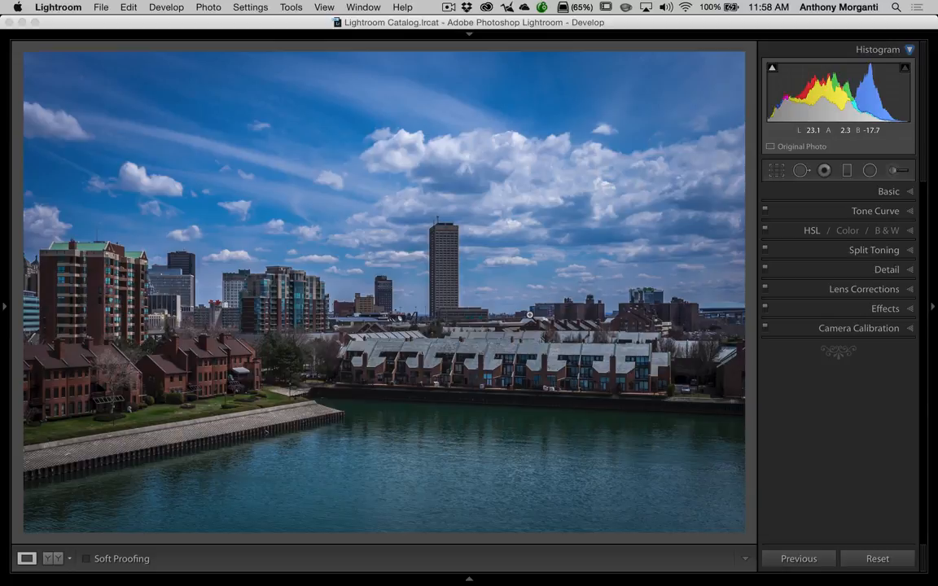
pyautogui.press('shift')
pyautogui.hotkey('shift', 'Tab')
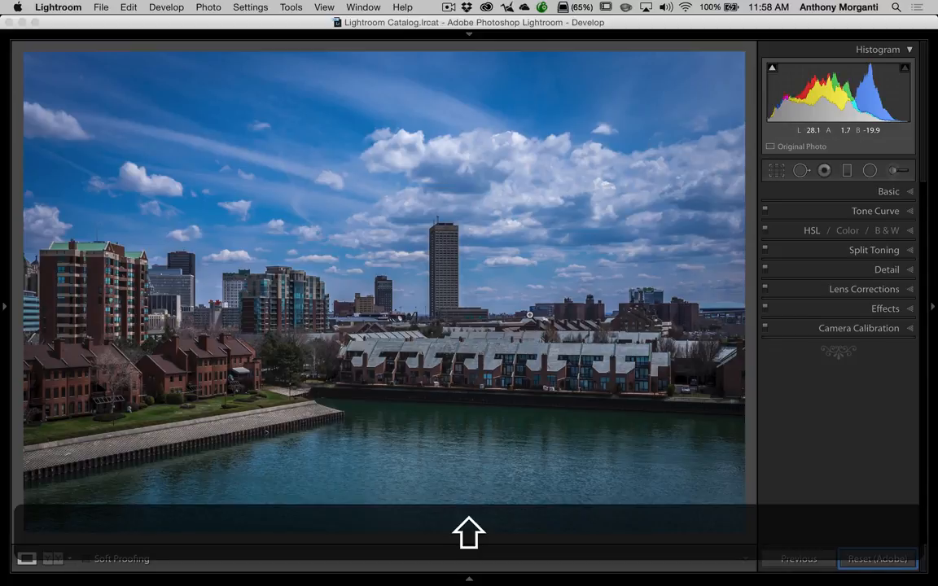
pyautogui.hotkey('shift', 'Tab')
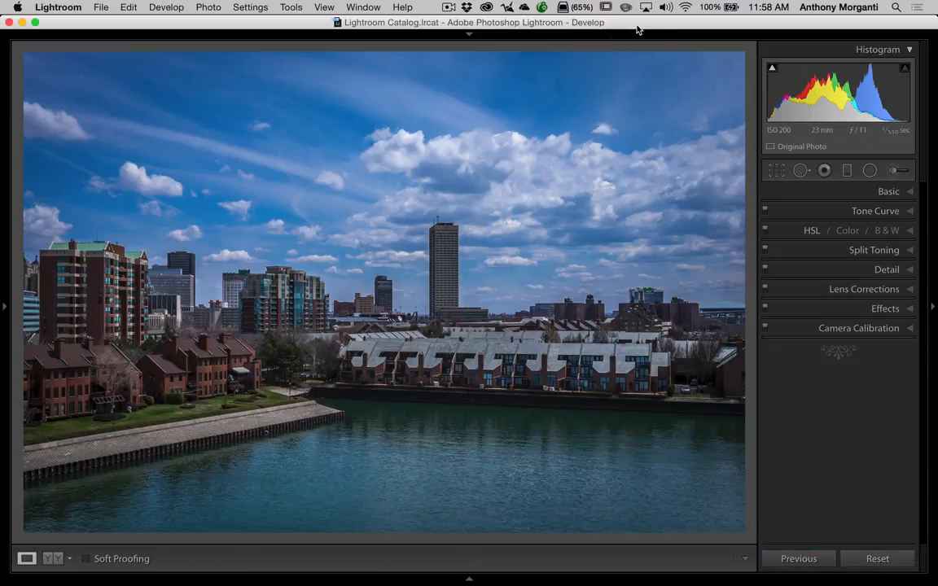
pyautogui.hotkey('shift', 'Tab')
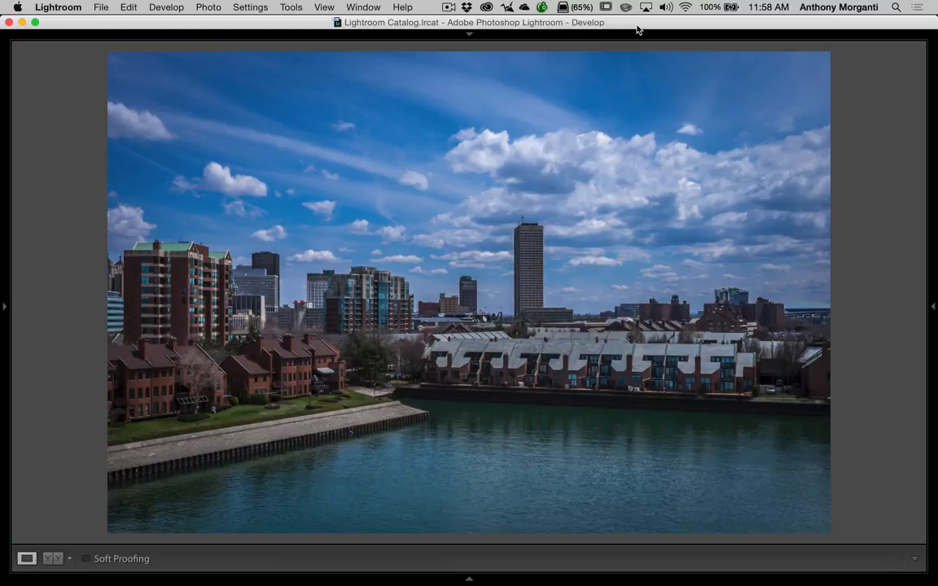
pyautogui.hotkey('shift', 'Tab')
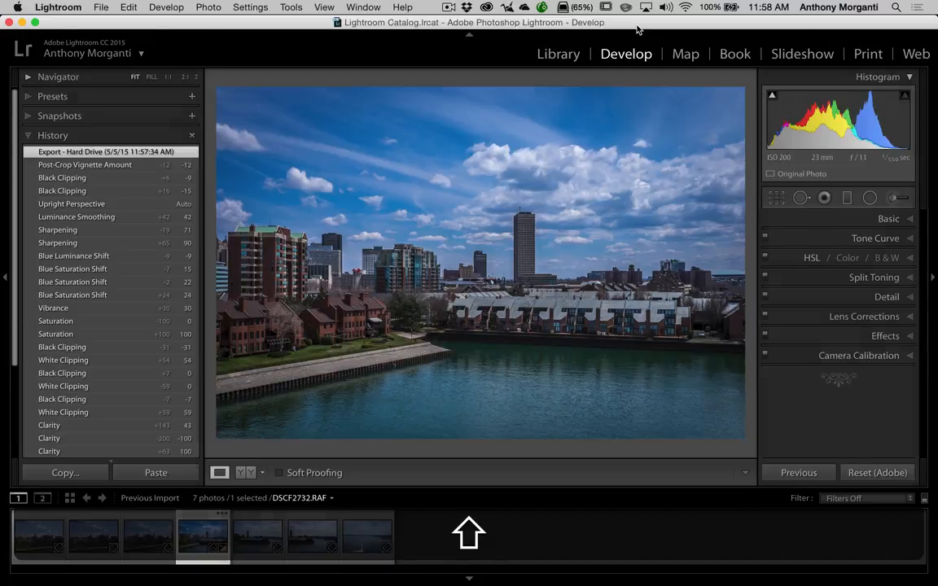
pyautogui.hotkey('shift', 'Tab')
pyautogui.hotkey('shift', 'Tab')
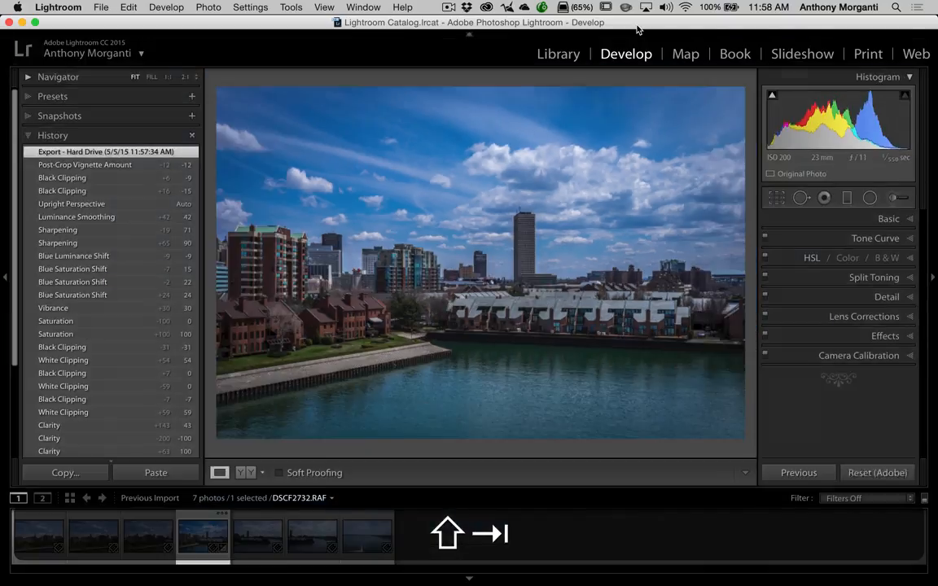